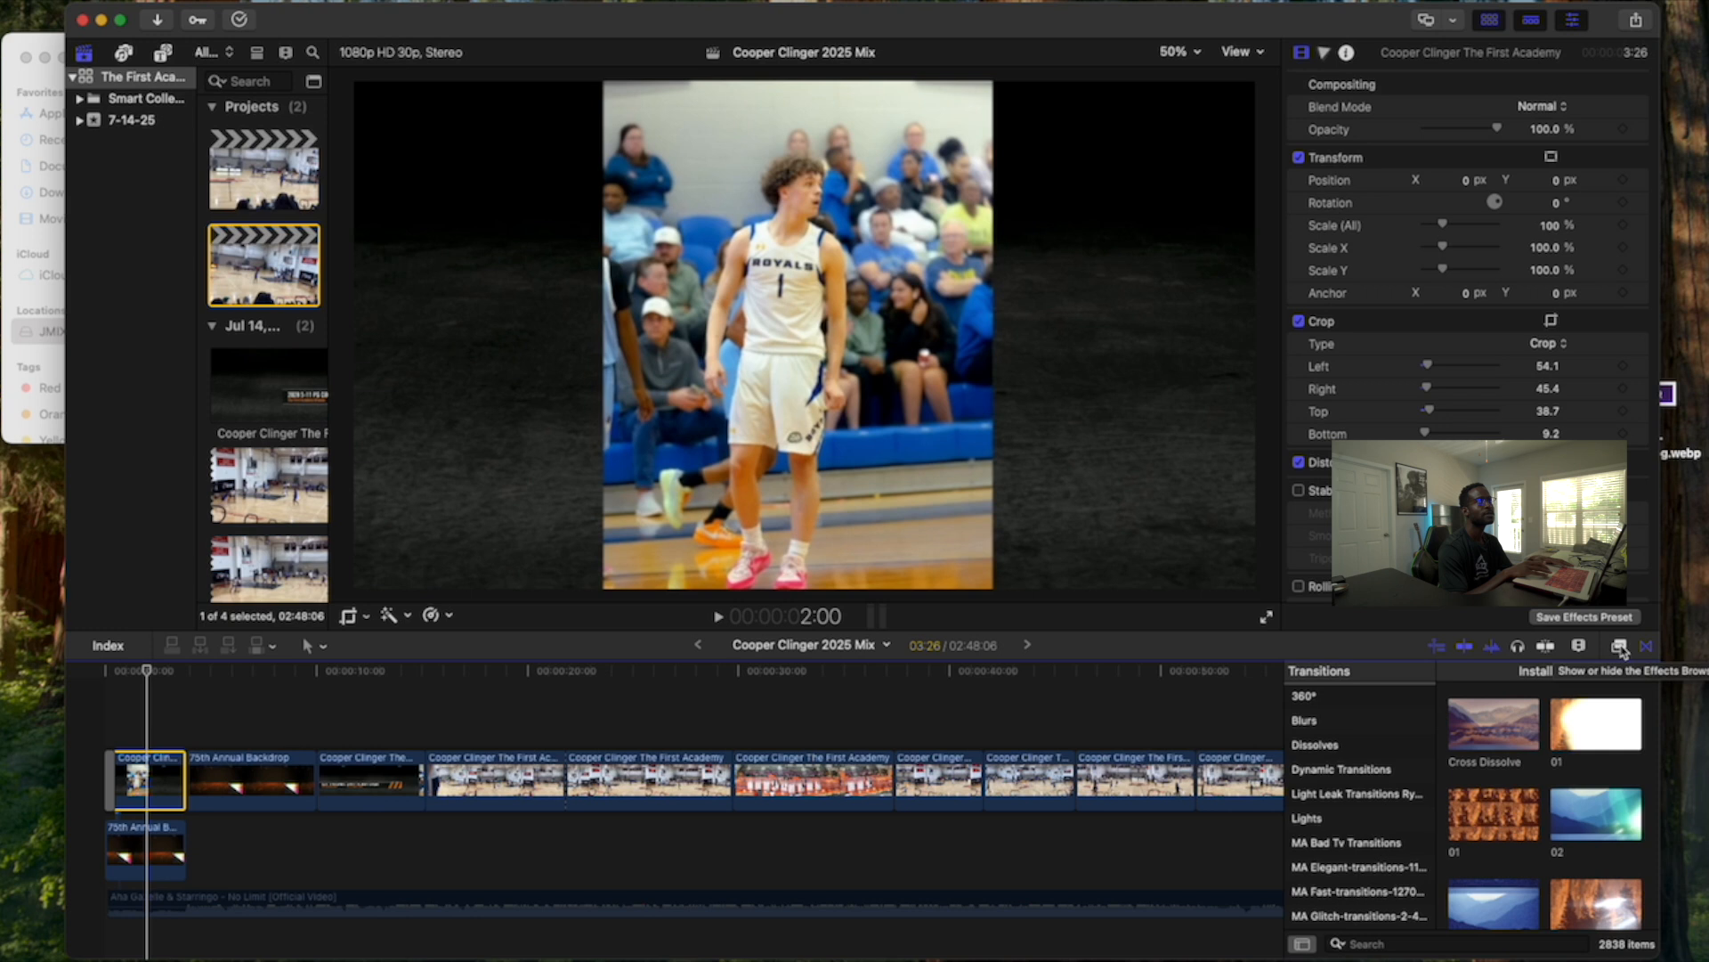
# Step: Find the Draw Mask effect and apply it to the player clip at the start of the timeline
pyautogui.click(1620, 646)
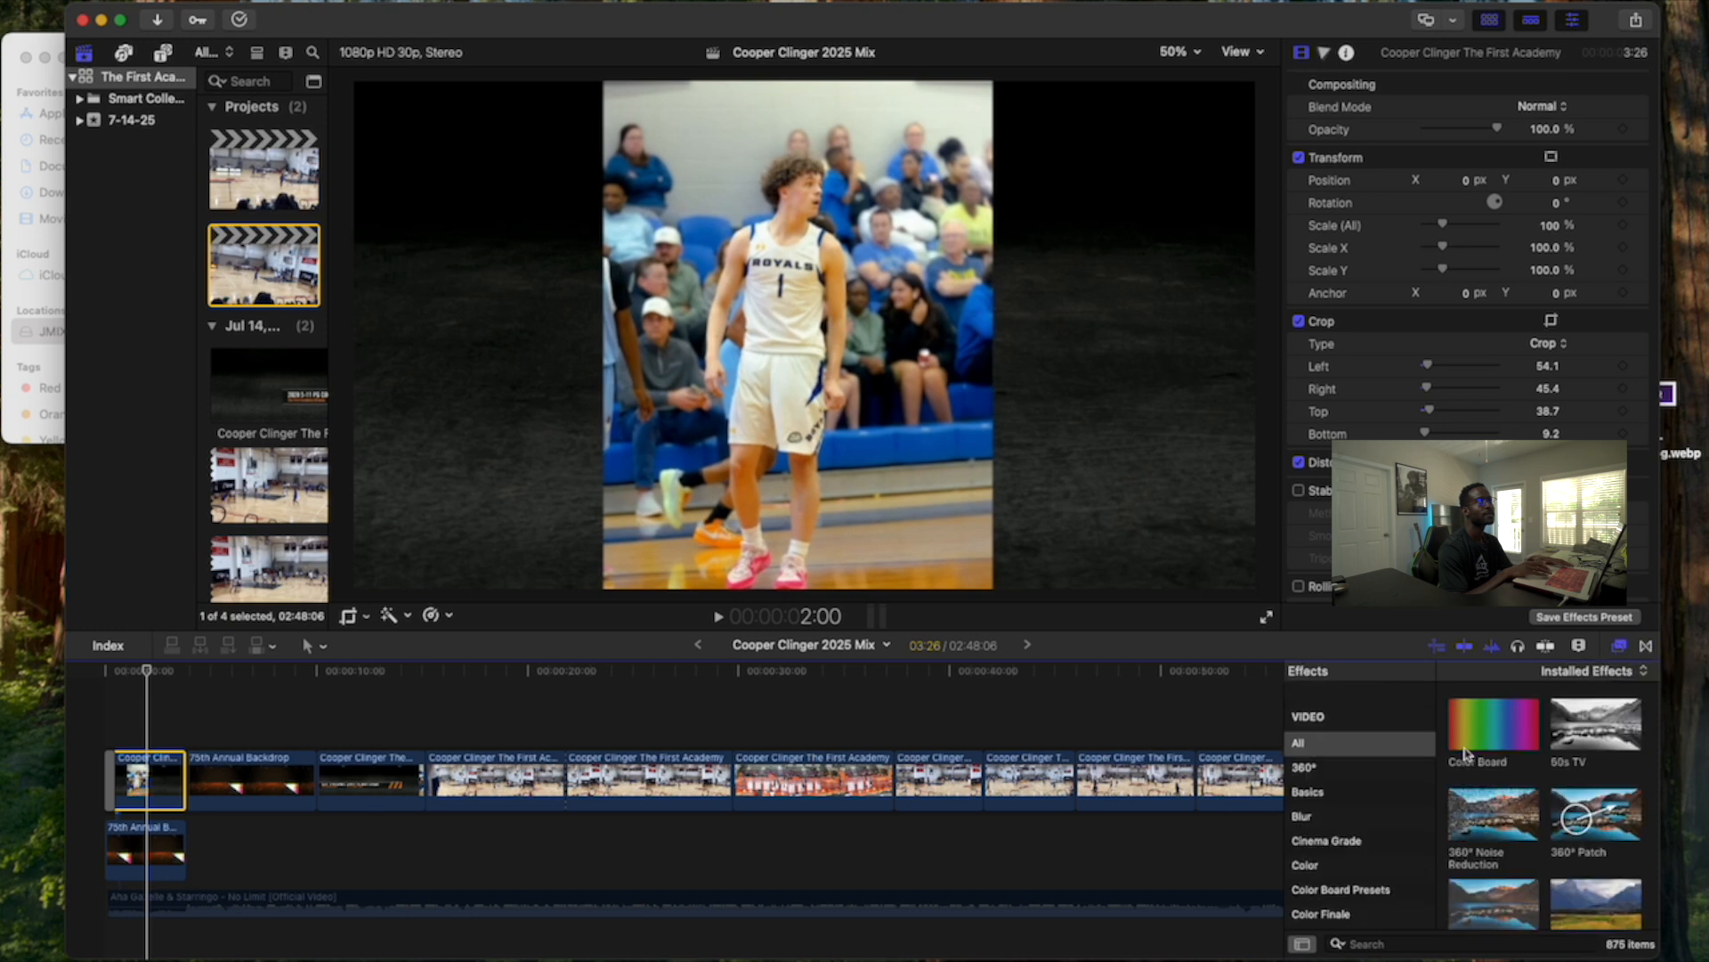
pyautogui.click(1385, 943)
pyautogui.write('draw')
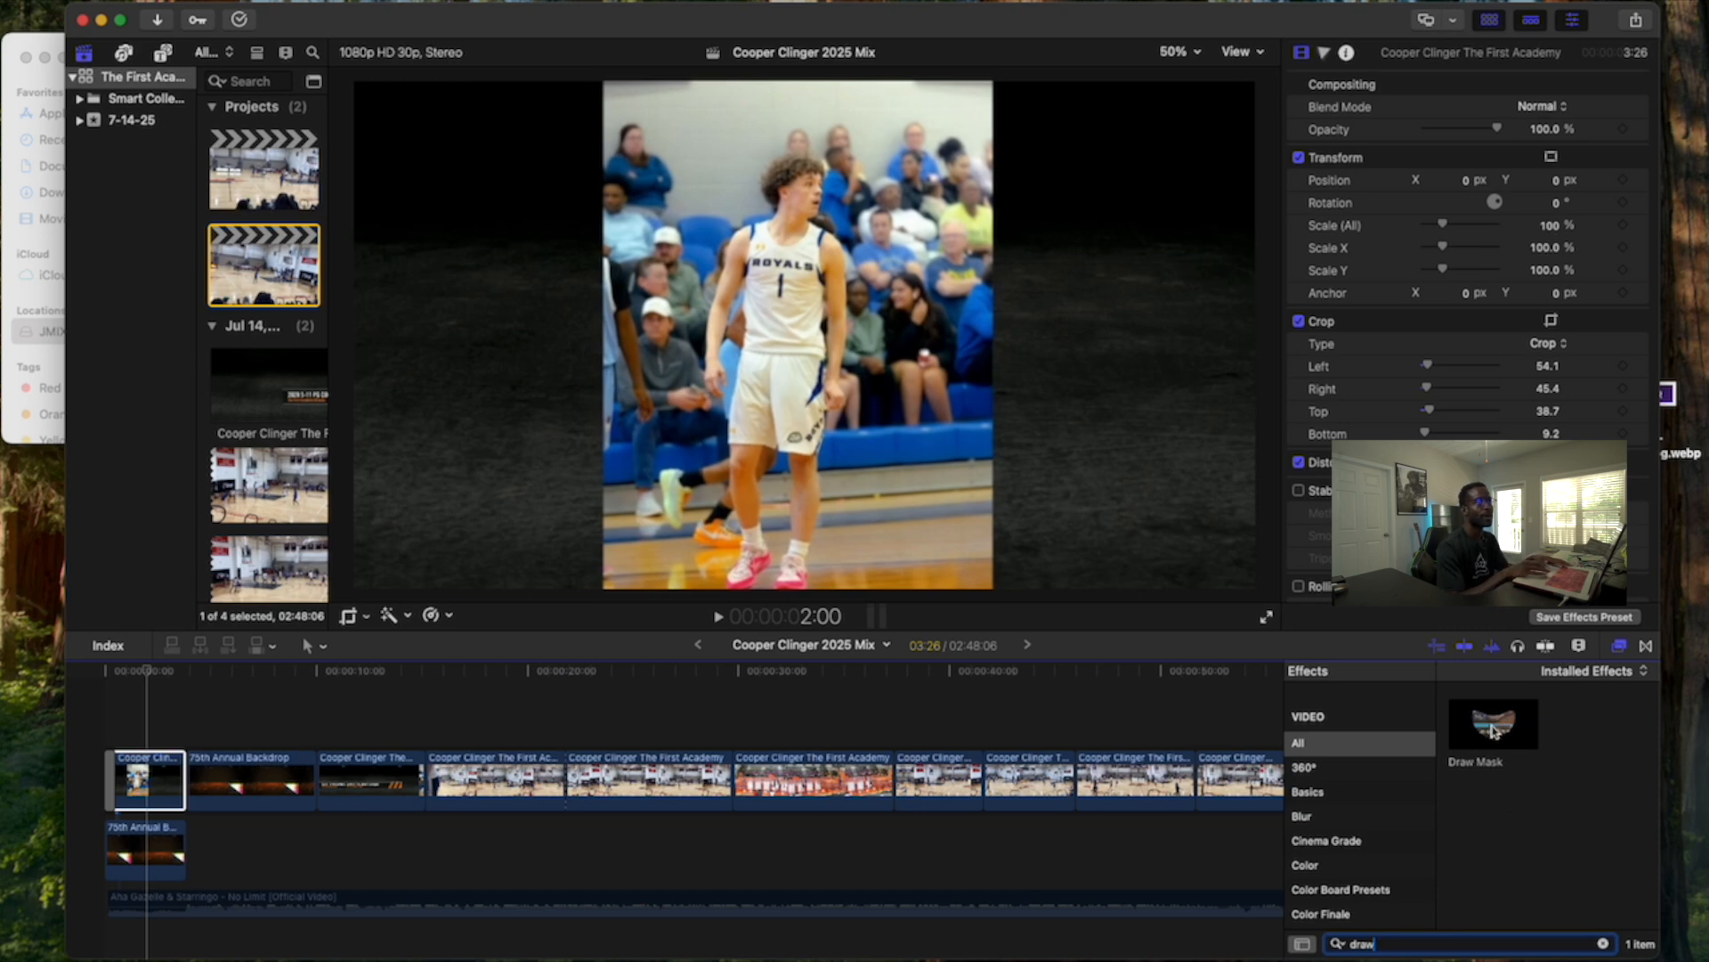
pyautogui.moveTo(1451, 719)
pyautogui.mouseDown()
pyautogui.moveTo(951, 643)
pyautogui.moveTo(490, 614)
pyautogui.moveTo(182, 709)
pyautogui.moveTo(150, 779)
pyautogui.mouseUp()
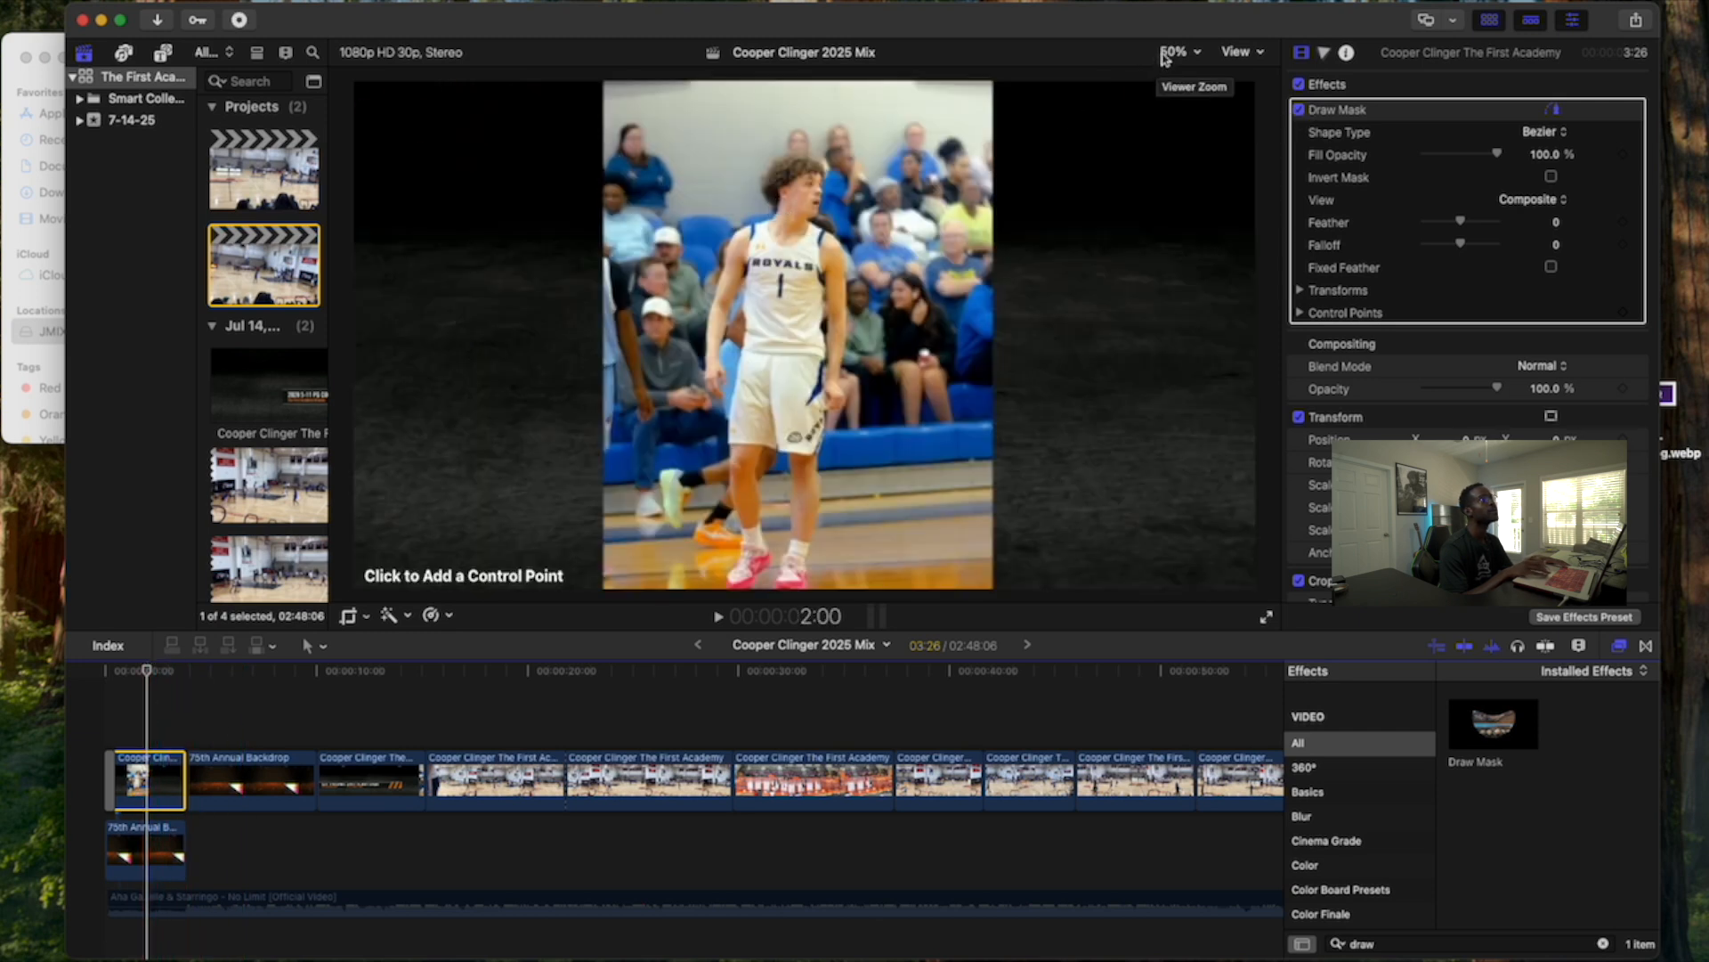
# Step: Enlarge the viewer to 75% and place the first mask points along the player's arm and shoulder and up beside his head
pyautogui.click(1168, 55)
pyautogui.click(1167, 56)
pyautogui.click(1083, 77)
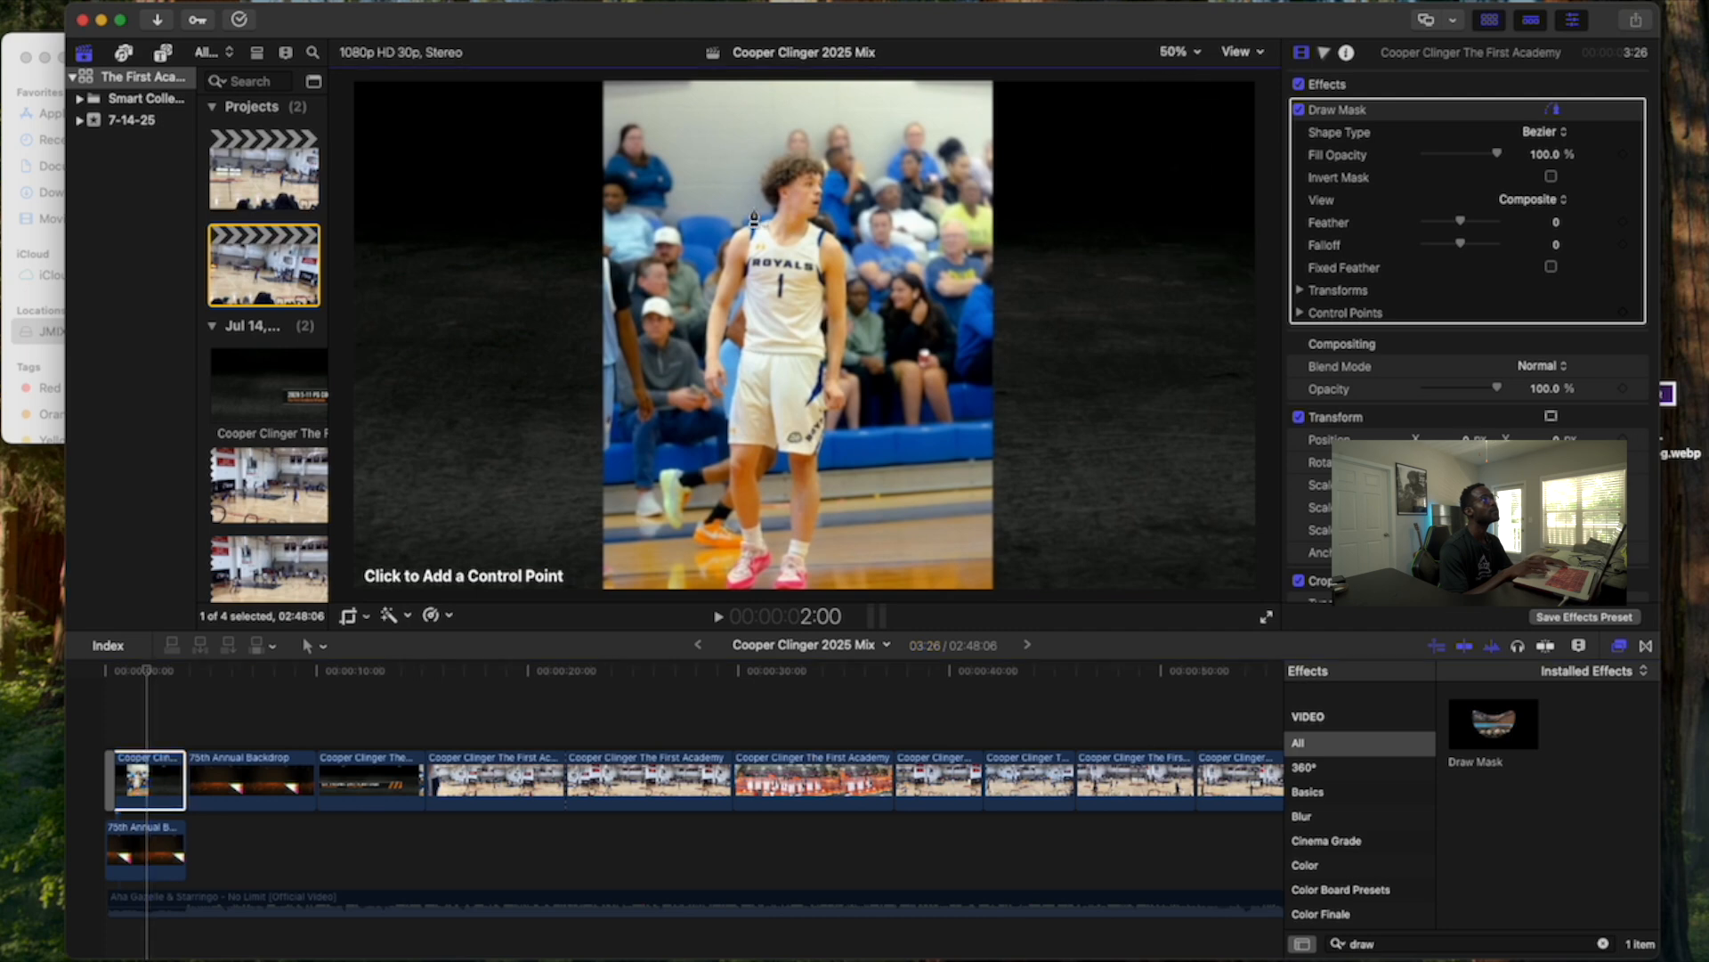
pyautogui.click(1167, 56)
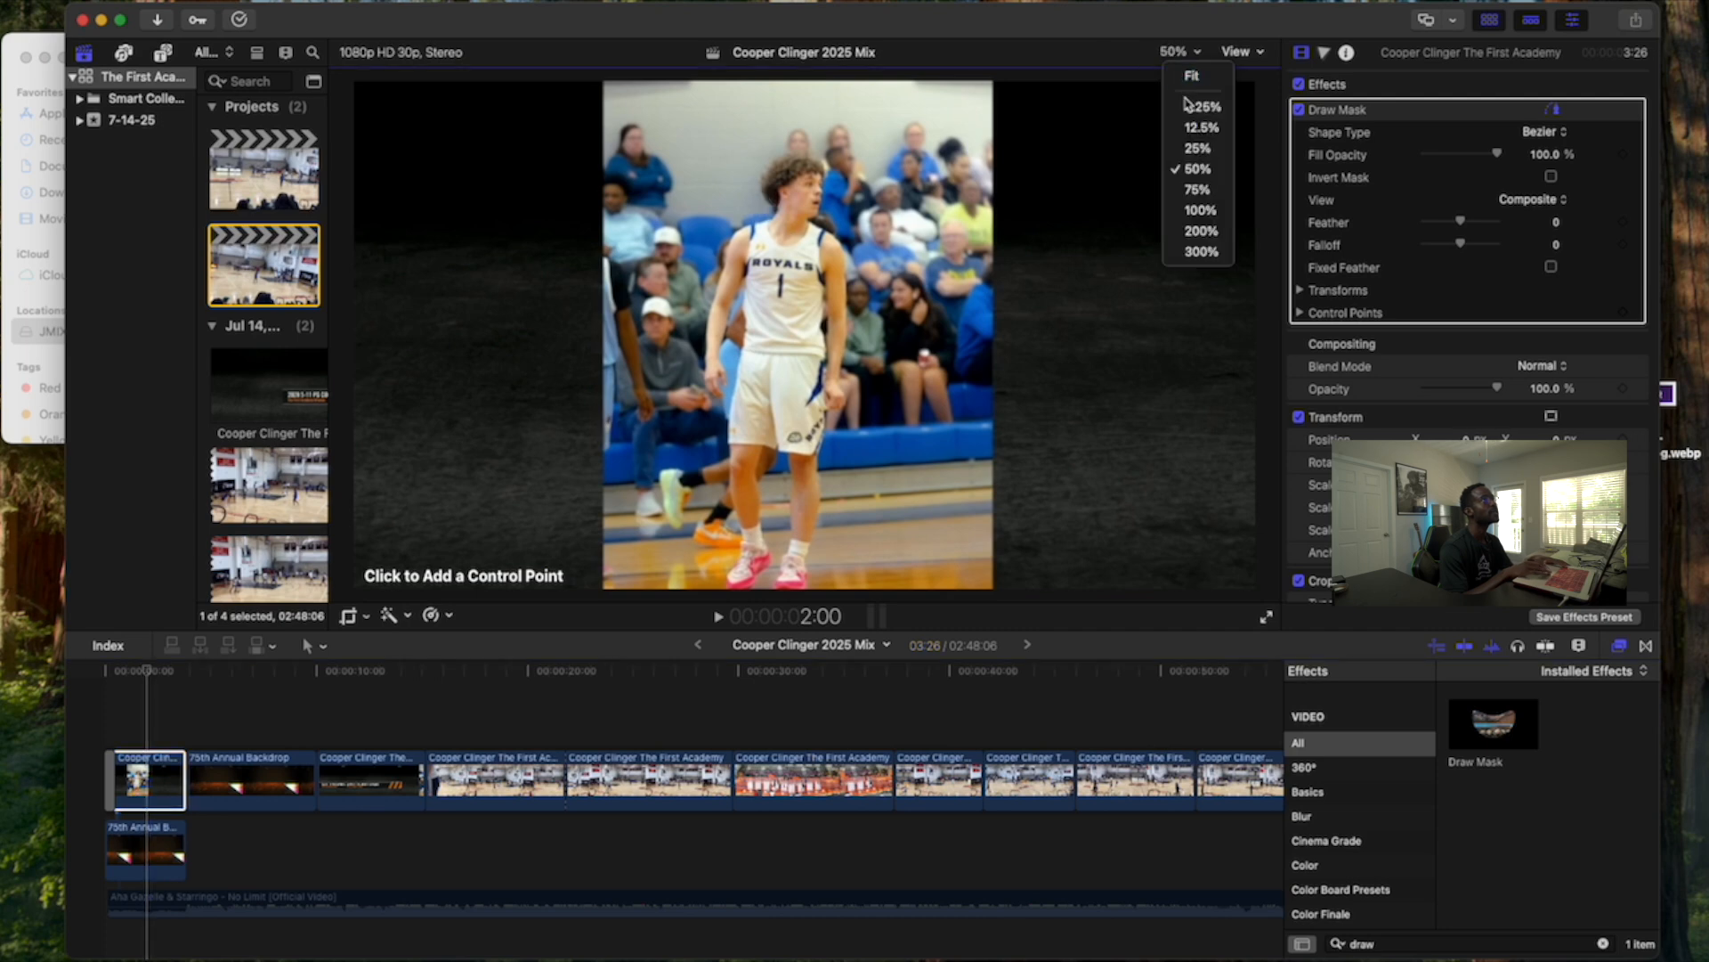
pyautogui.click(1197, 190)
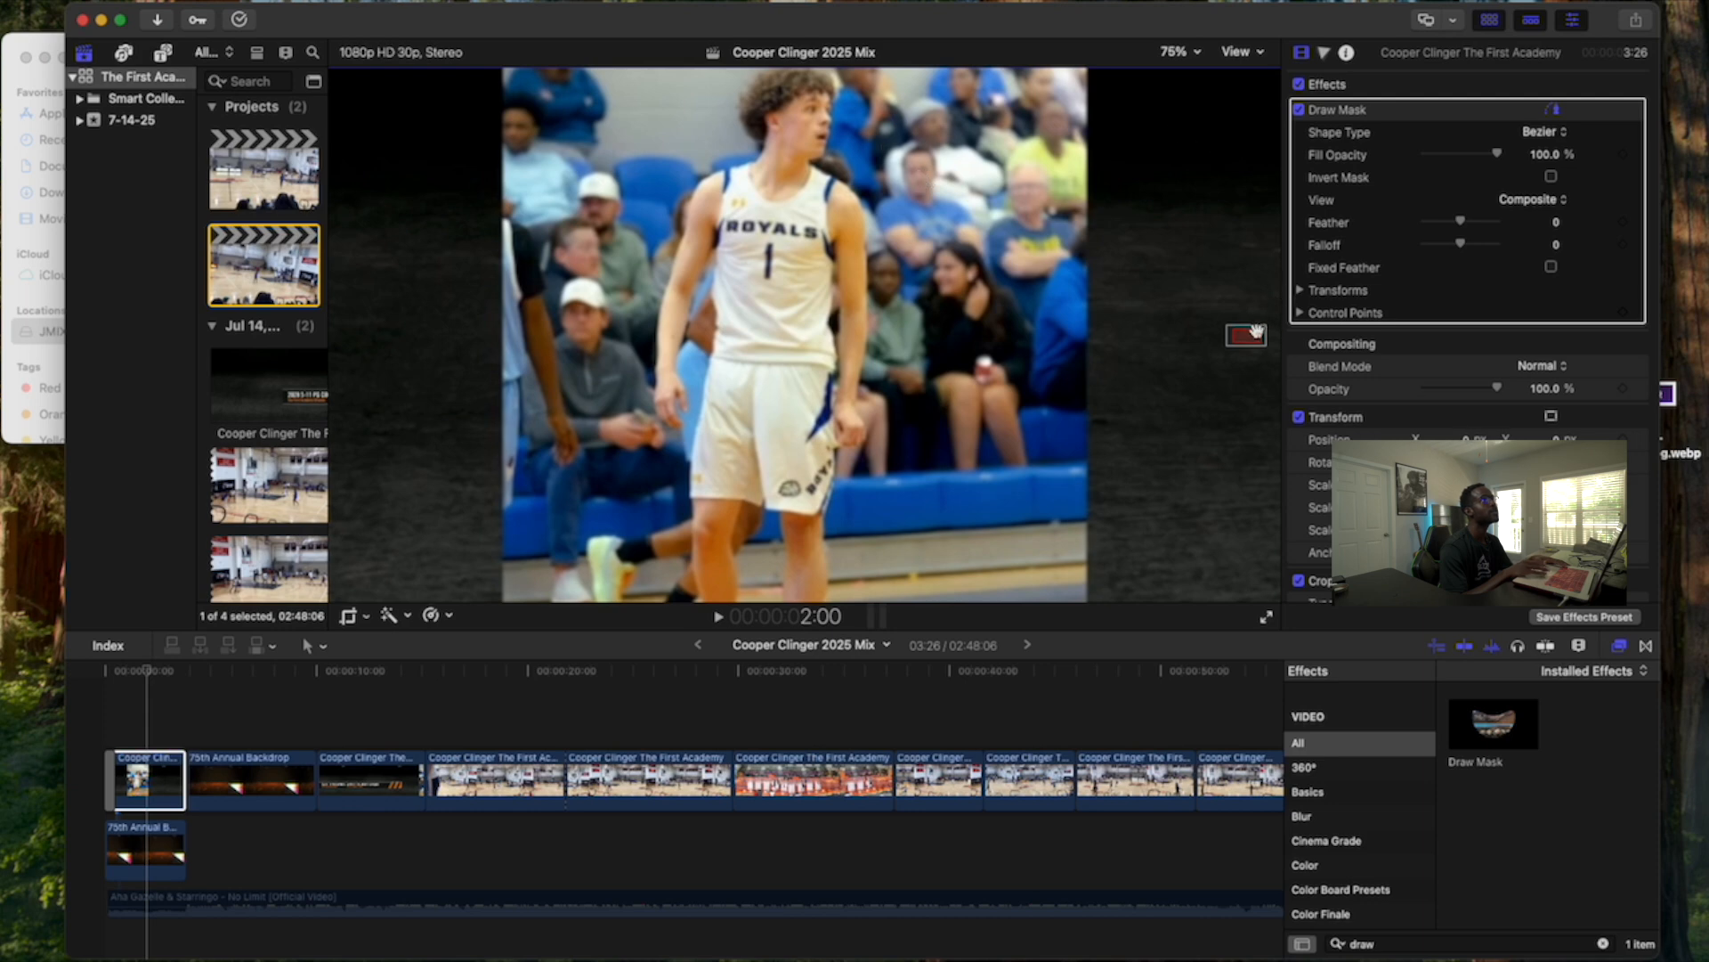
pyautogui.scroll(5, 1255, 331)
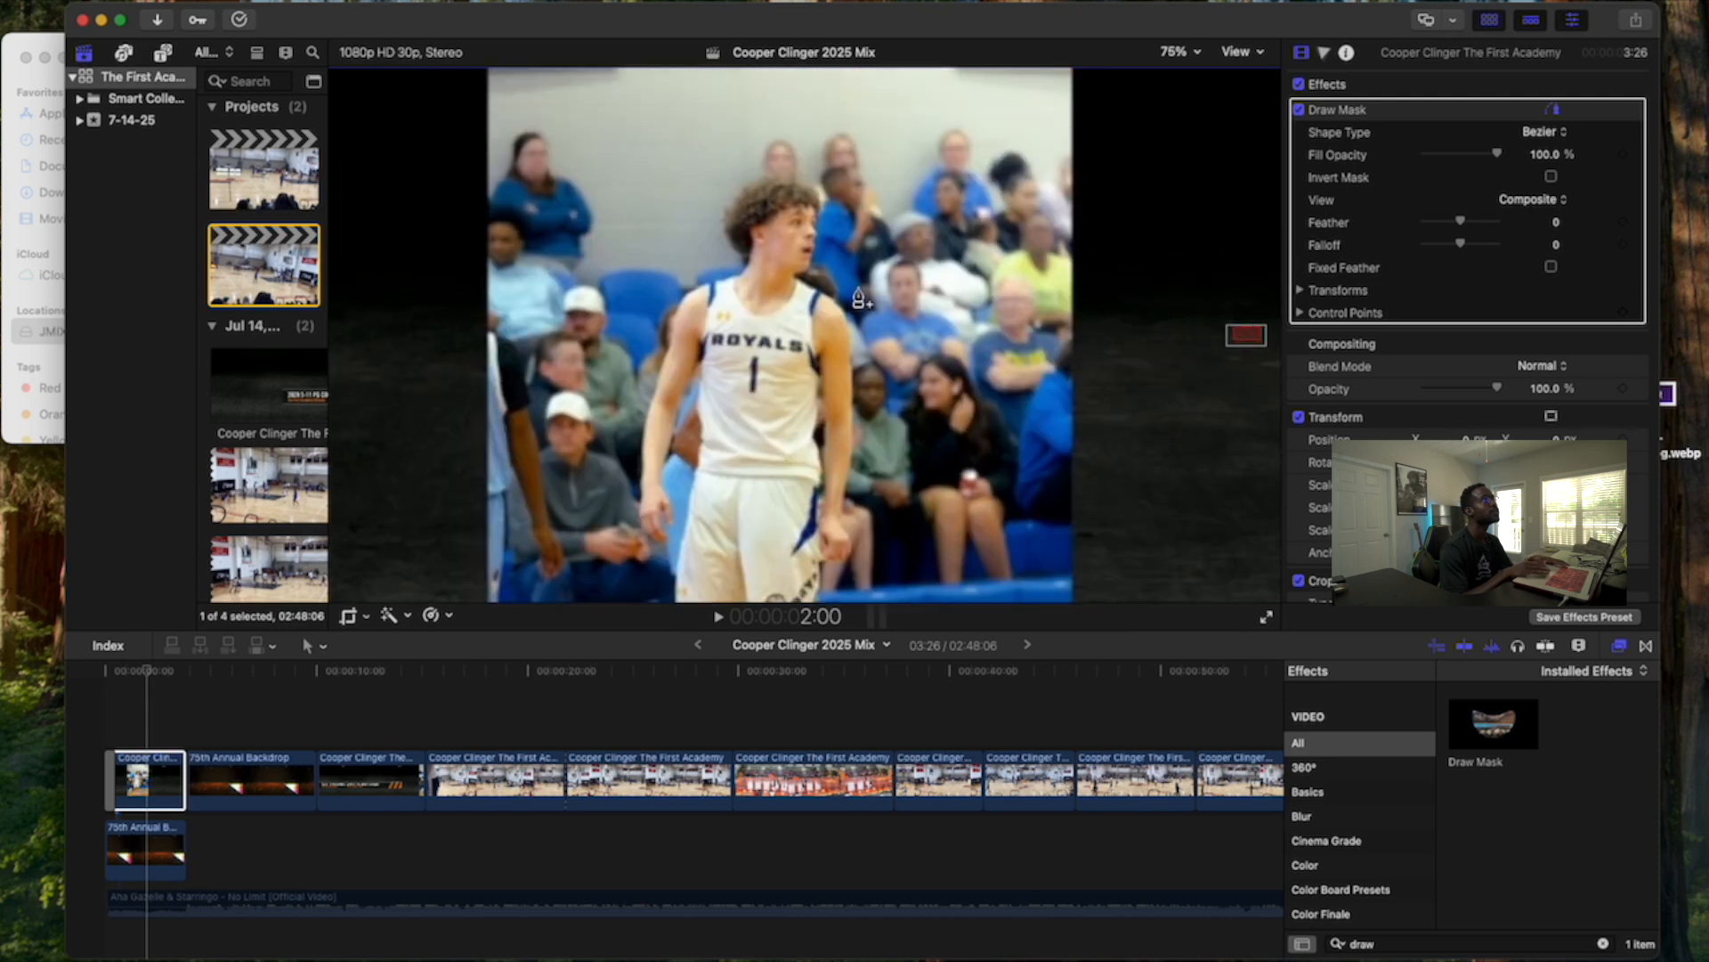
pyautogui.click(657, 367)
pyautogui.click(683, 287)
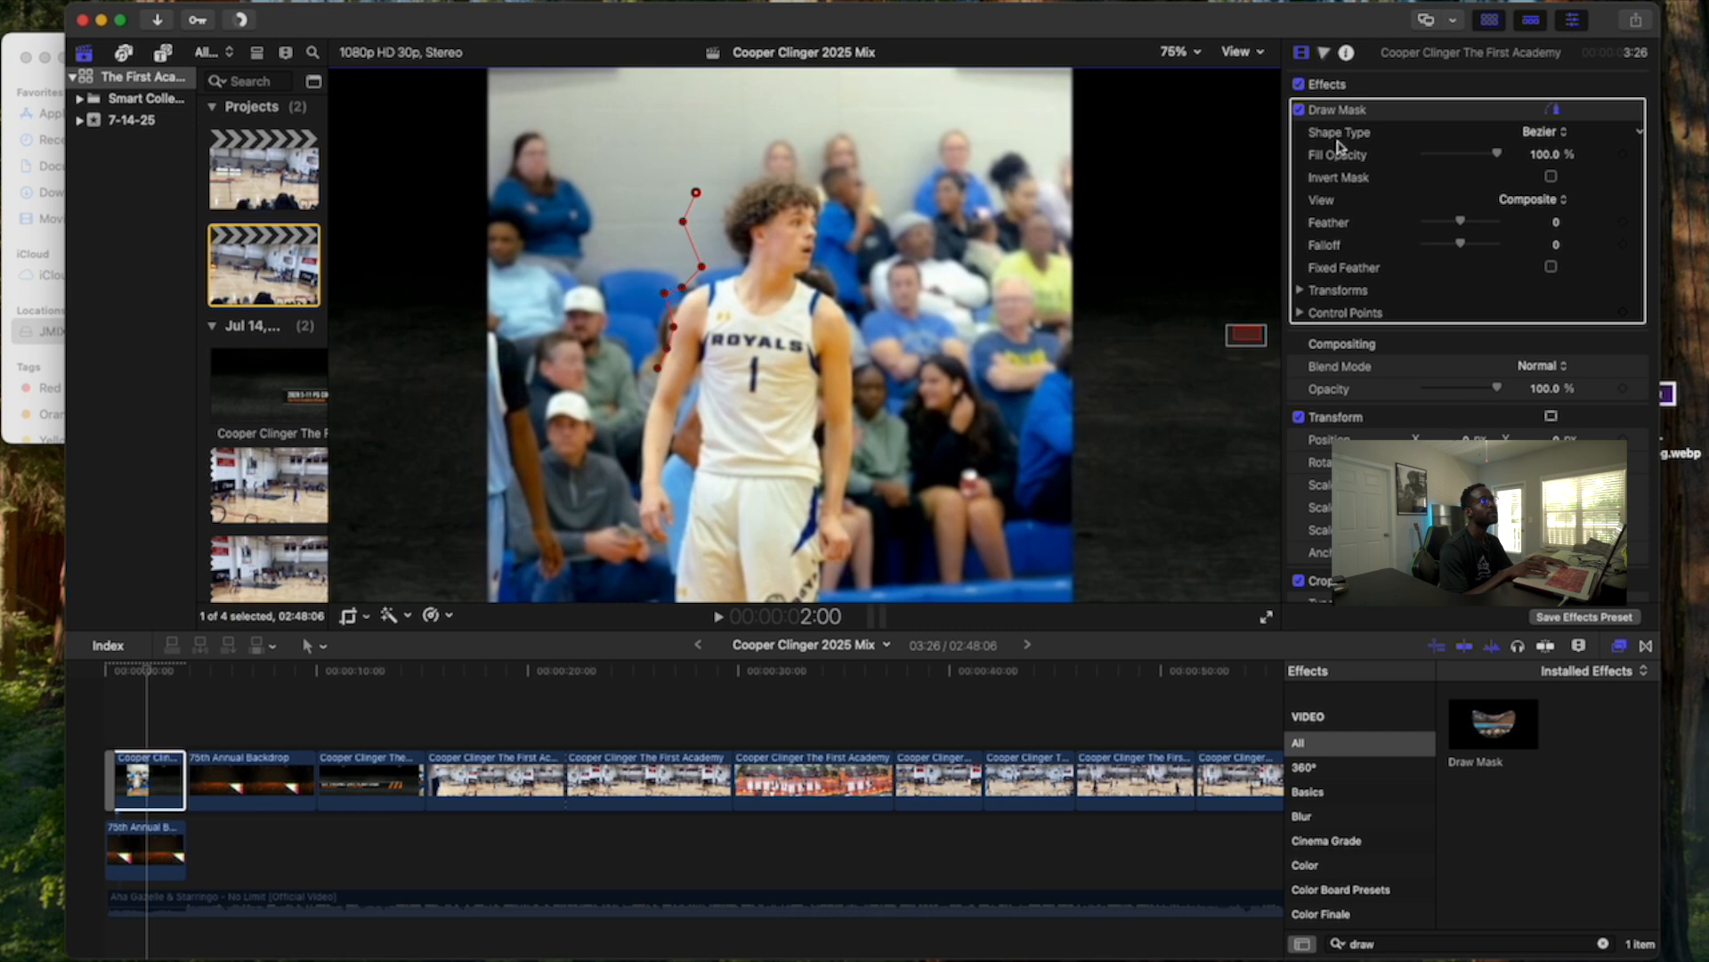
# Step: Compare the mask's shape types and set Shape Type to B-Spline
pyautogui.click(1548, 135)
pyautogui.click(1554, 156)
pyautogui.click(1543, 138)
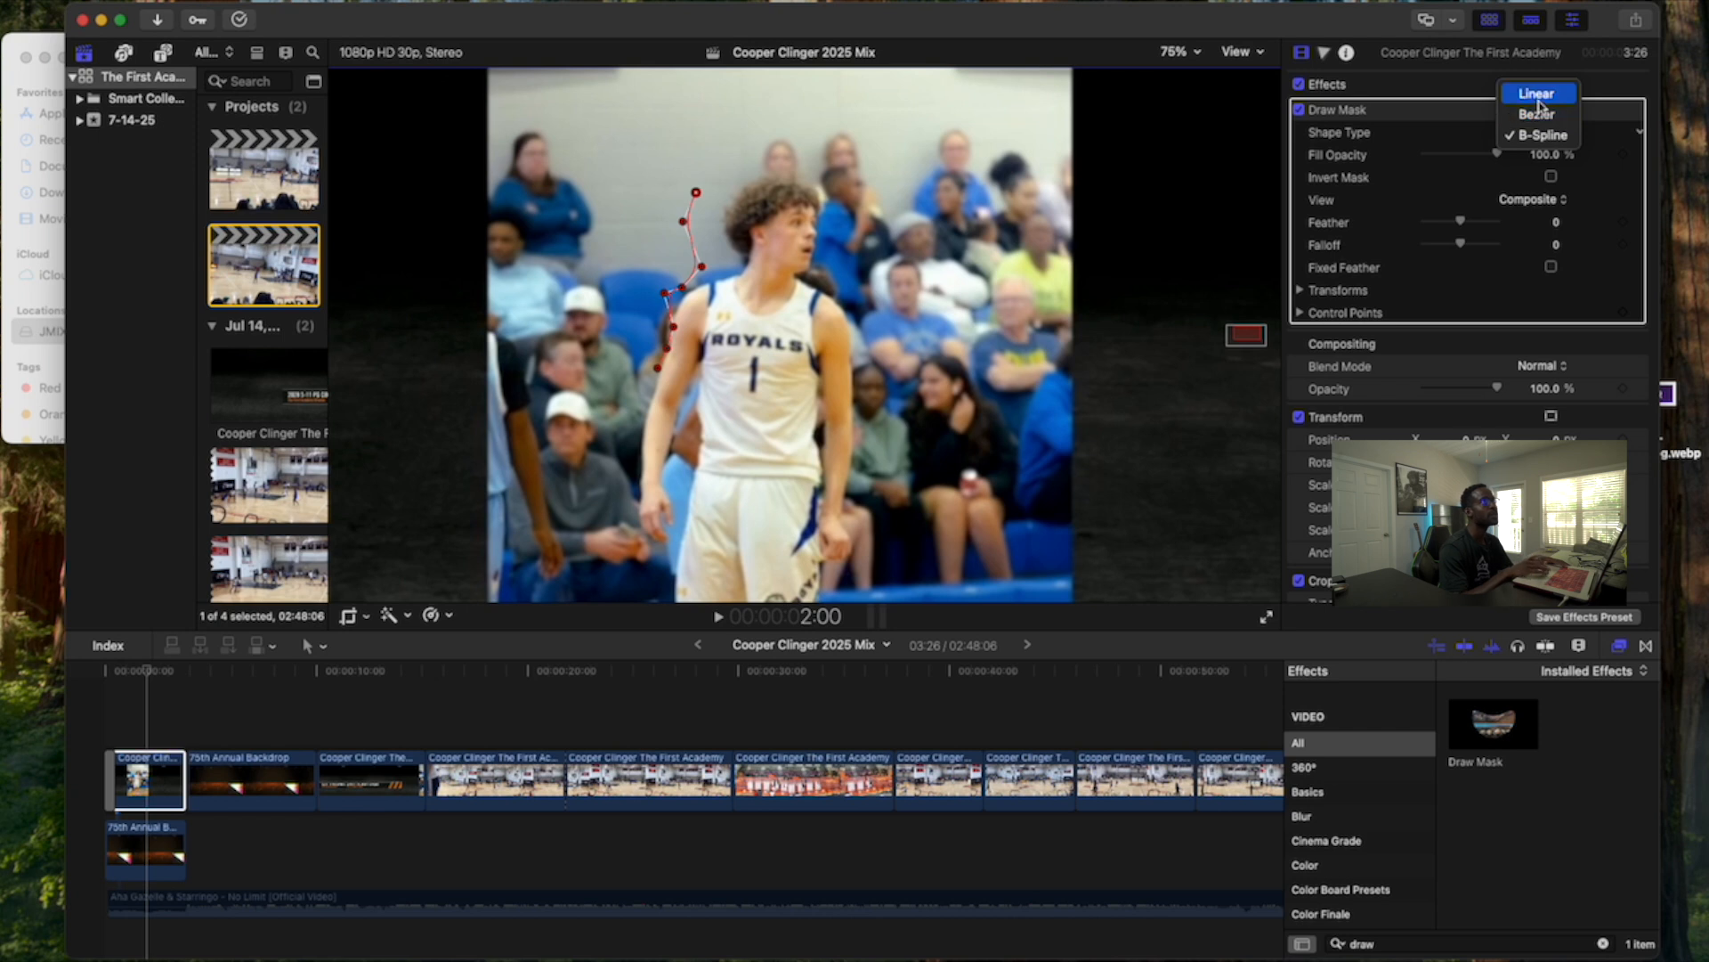
pyautogui.click(1541, 114)
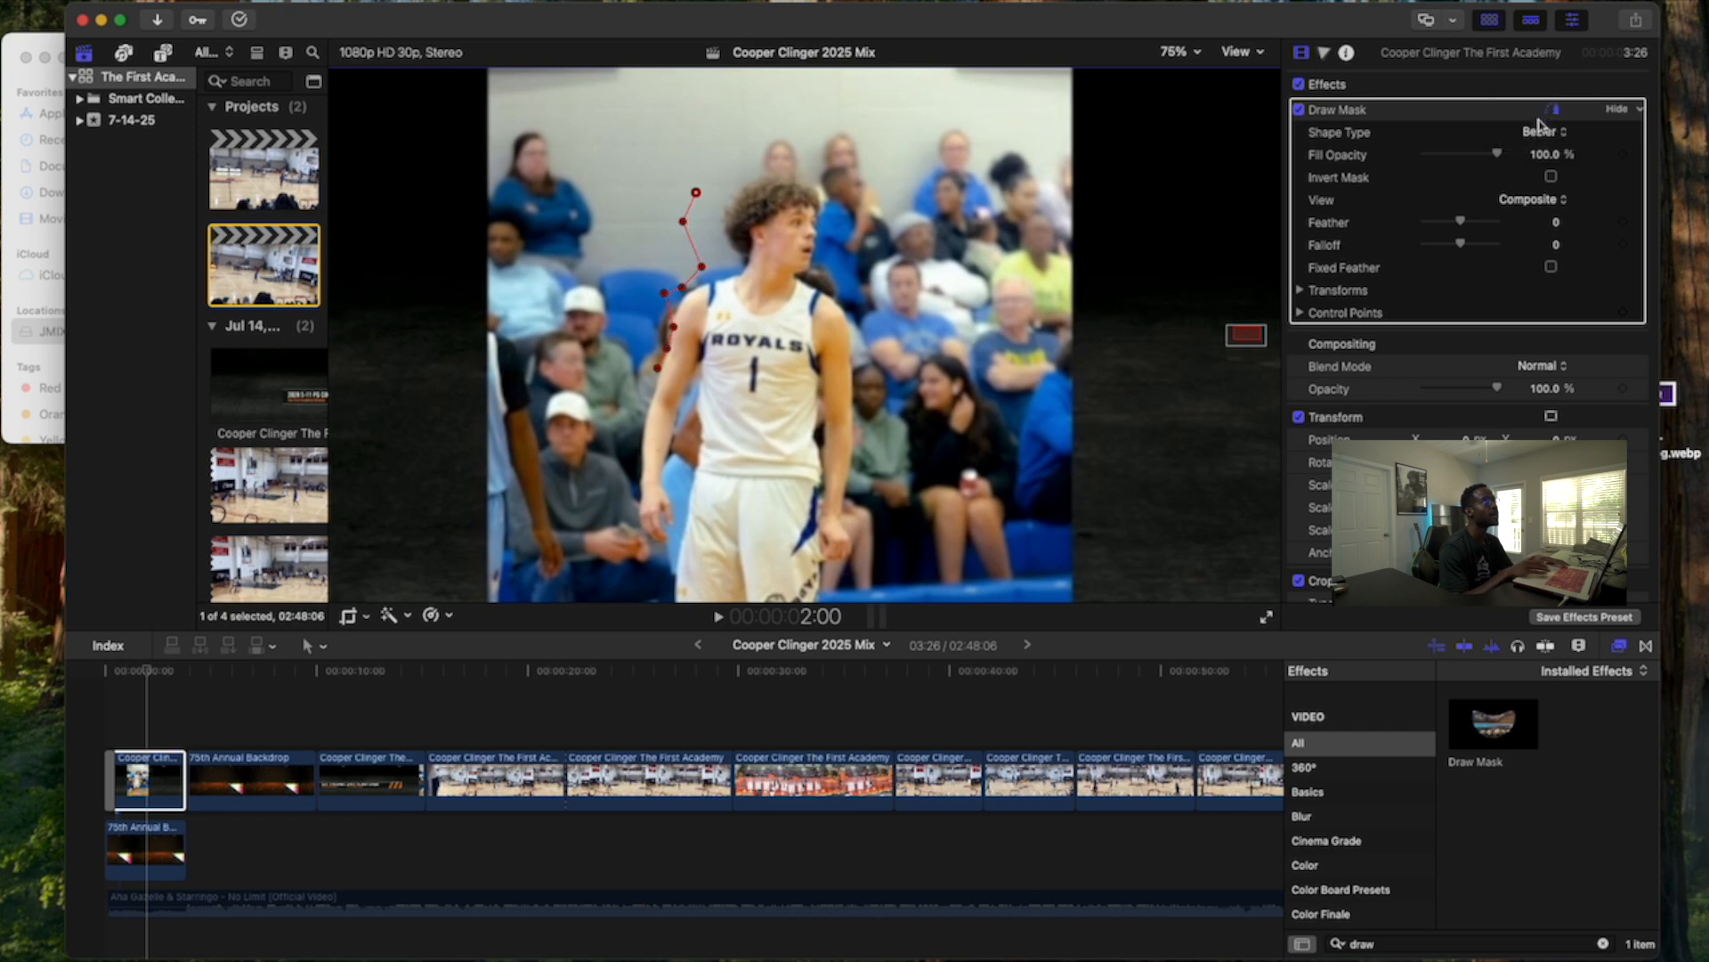
pyautogui.click(1541, 132)
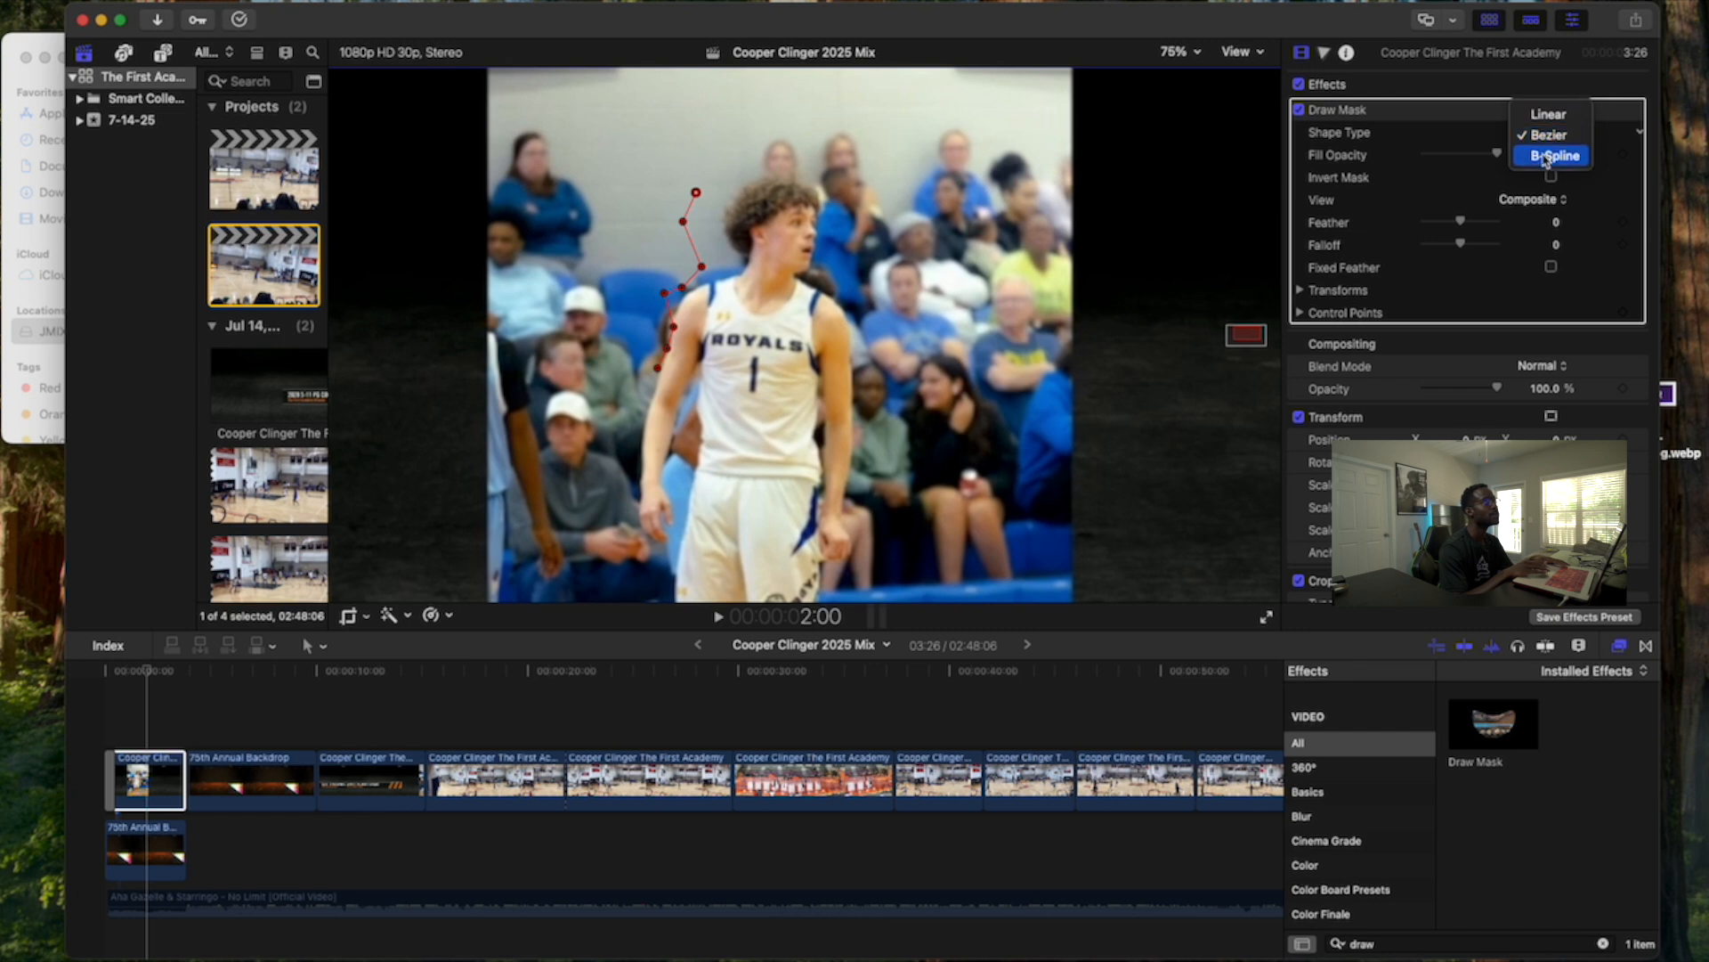
pyautogui.click(1544, 157)
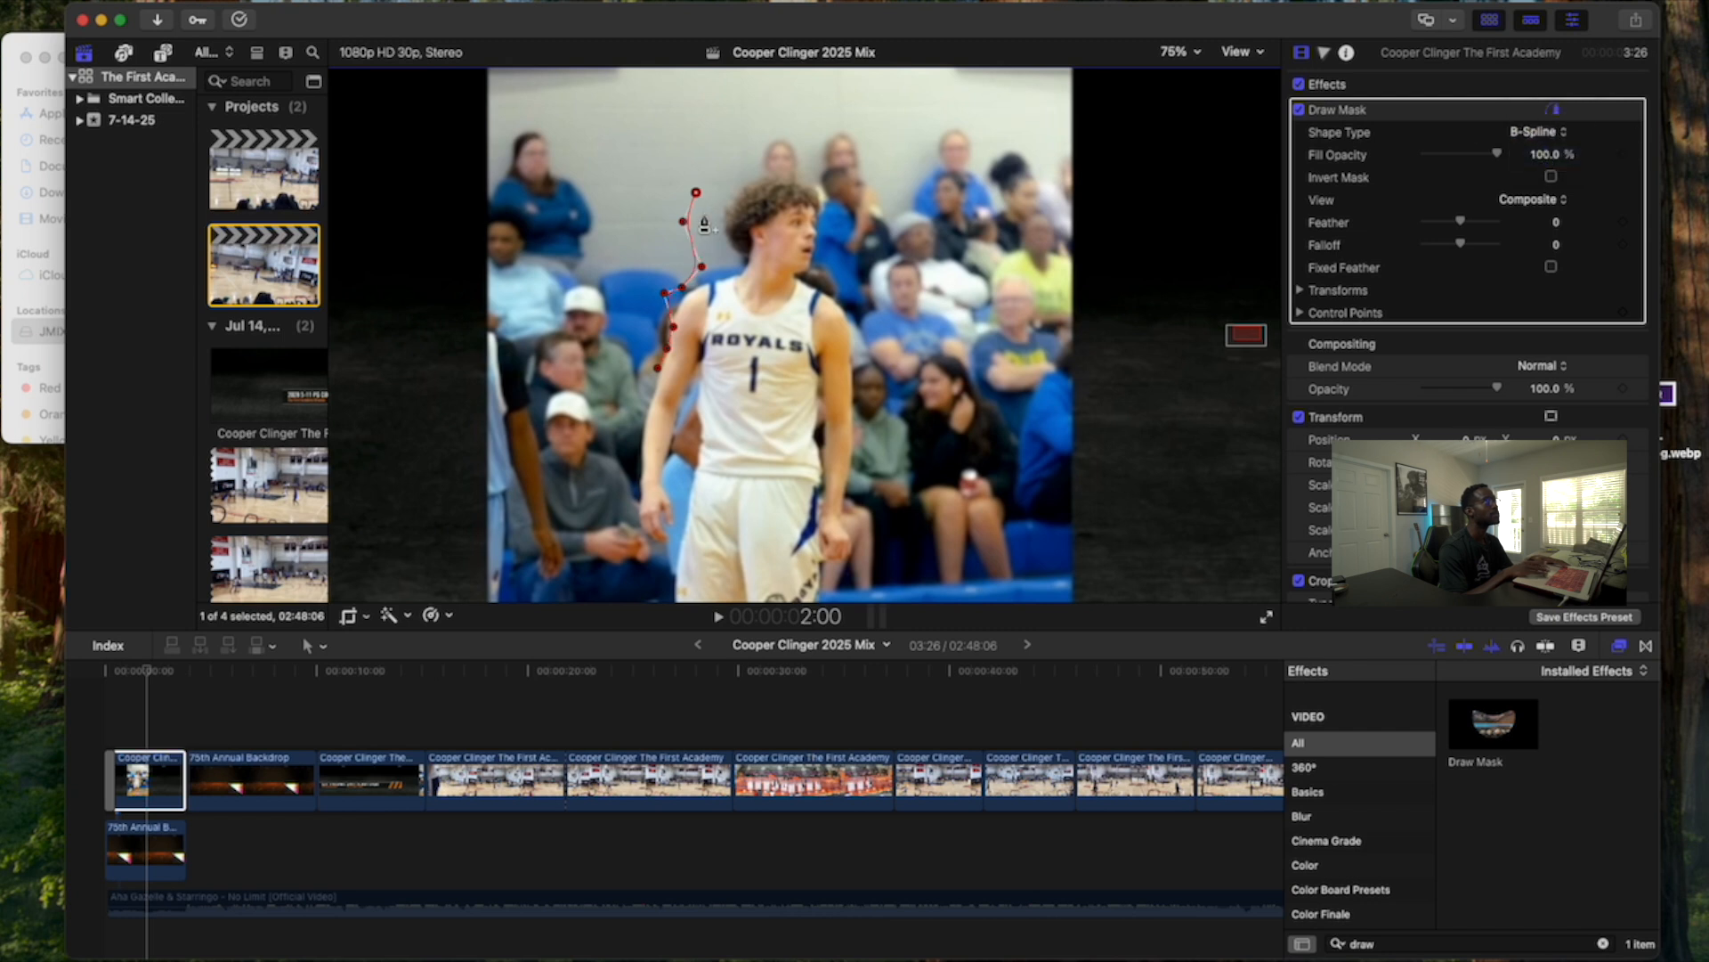
# Step: Undo the premature closing of the mask and move its existing points closer to the player's head, neck and shoulder
pyautogui.click(658, 369)
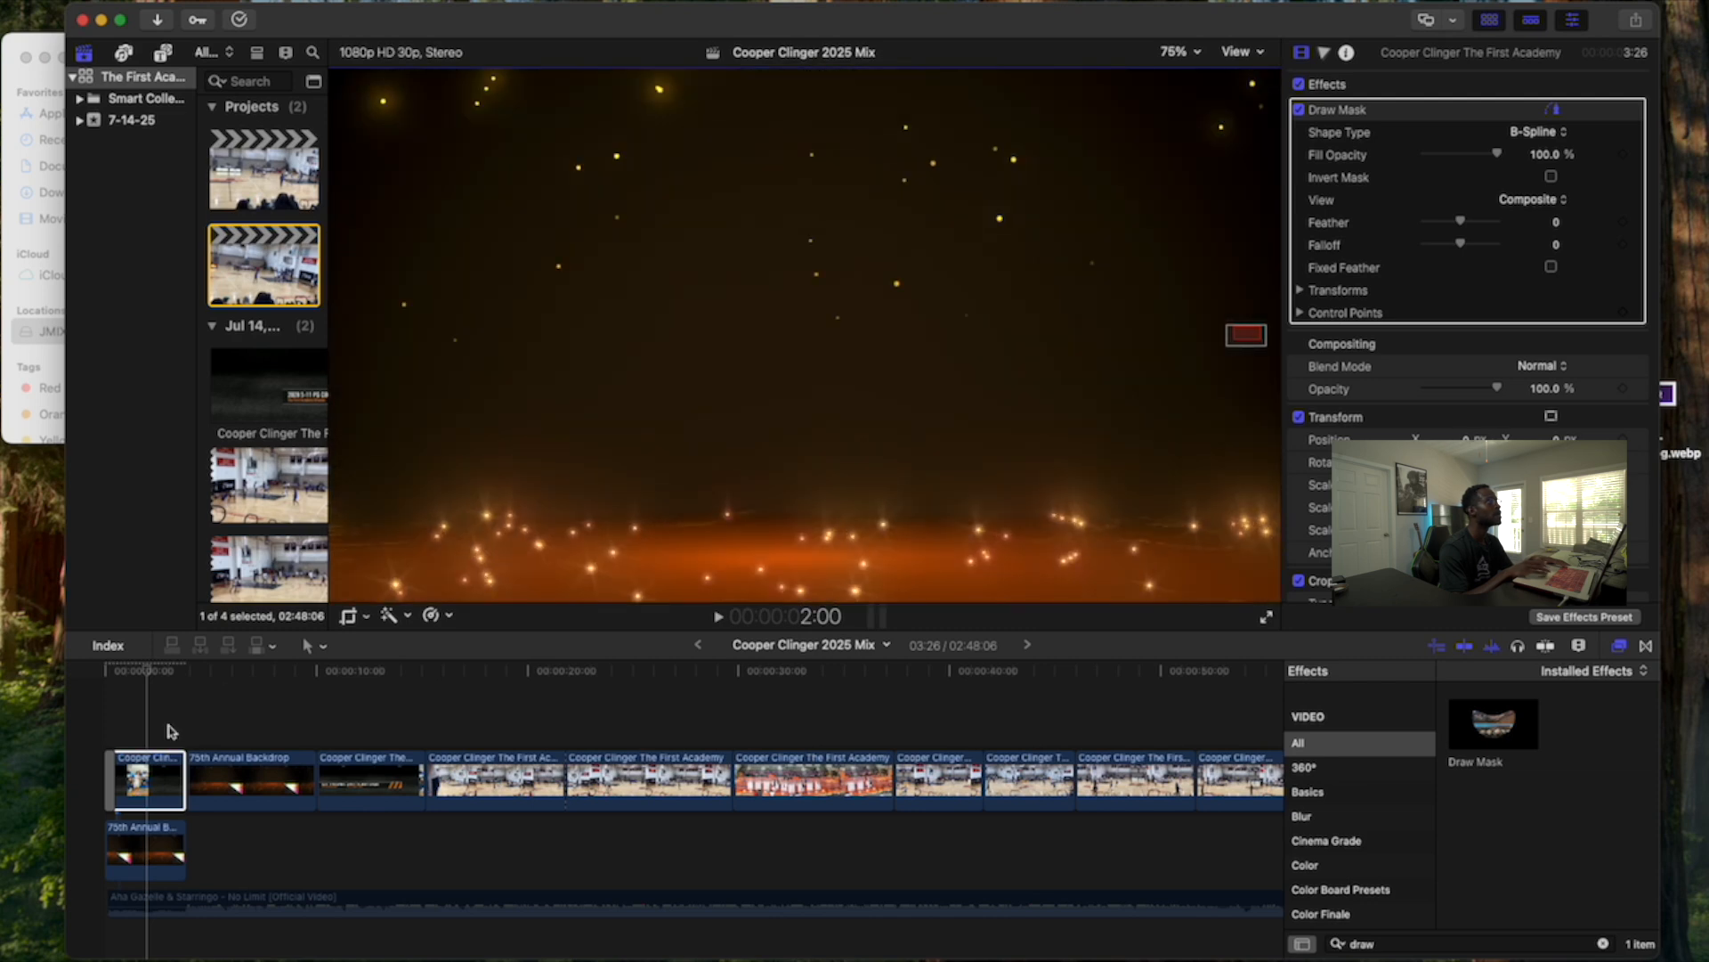
pyautogui.press('super+z')
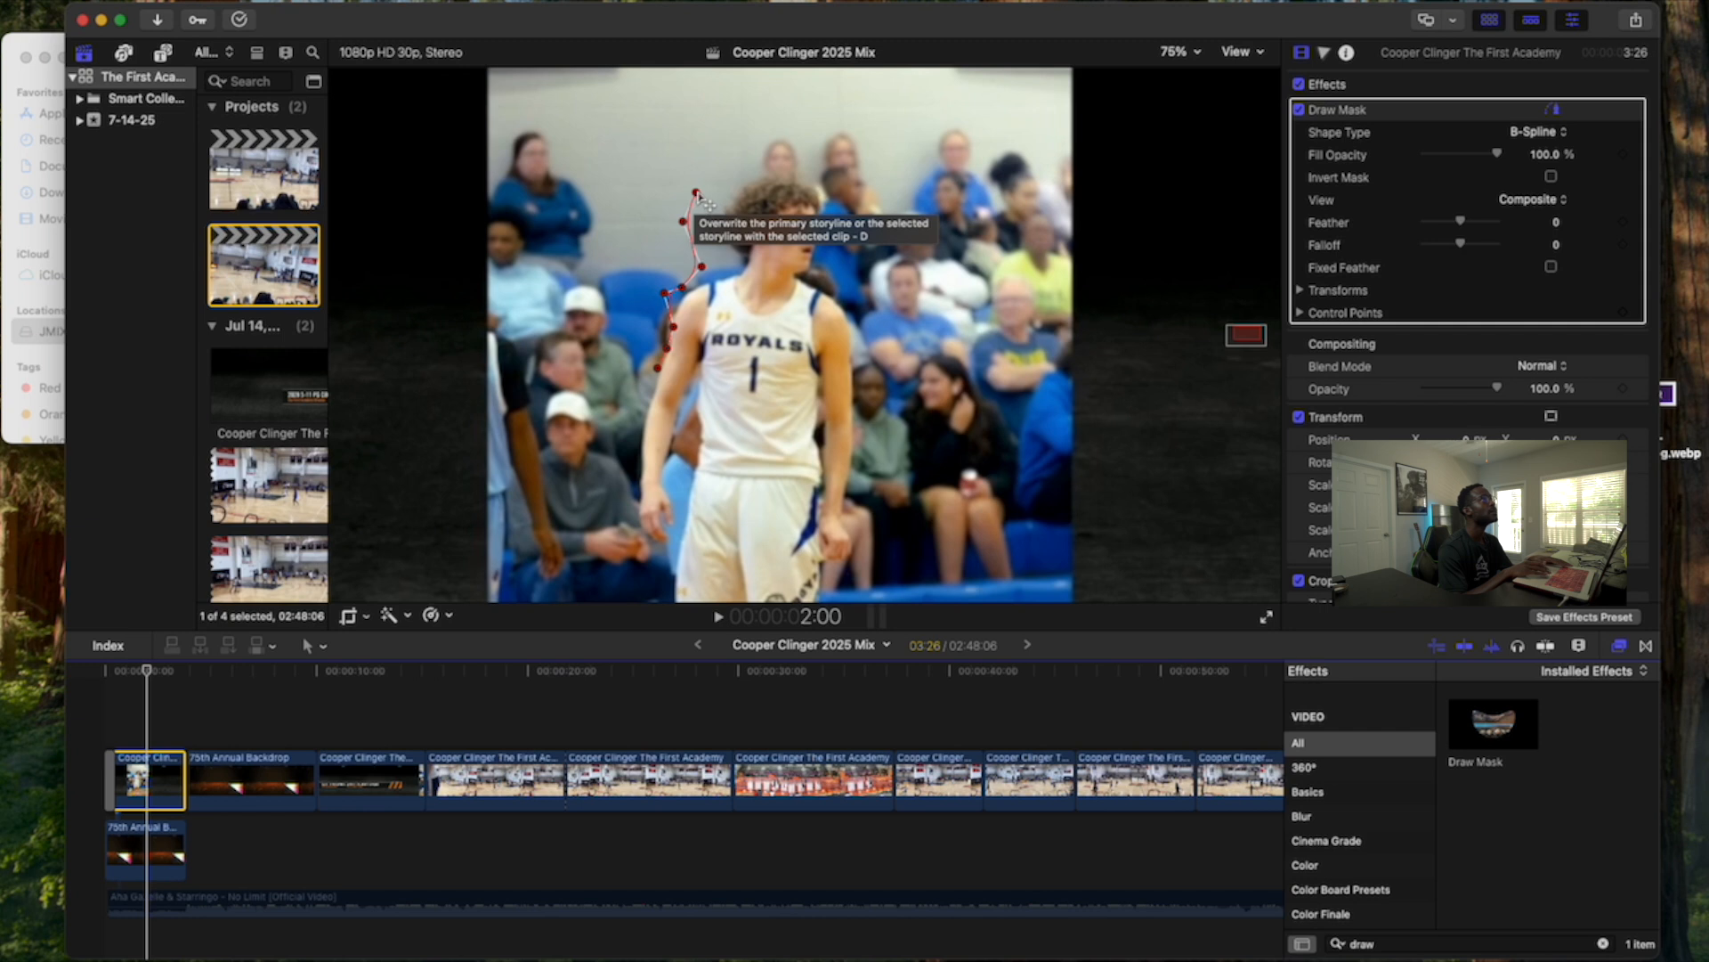
pyautogui.moveTo(697, 192); pyautogui.dragTo(728, 211)
pyautogui.moveTo(706, 269); pyautogui.dragTo(720, 251)
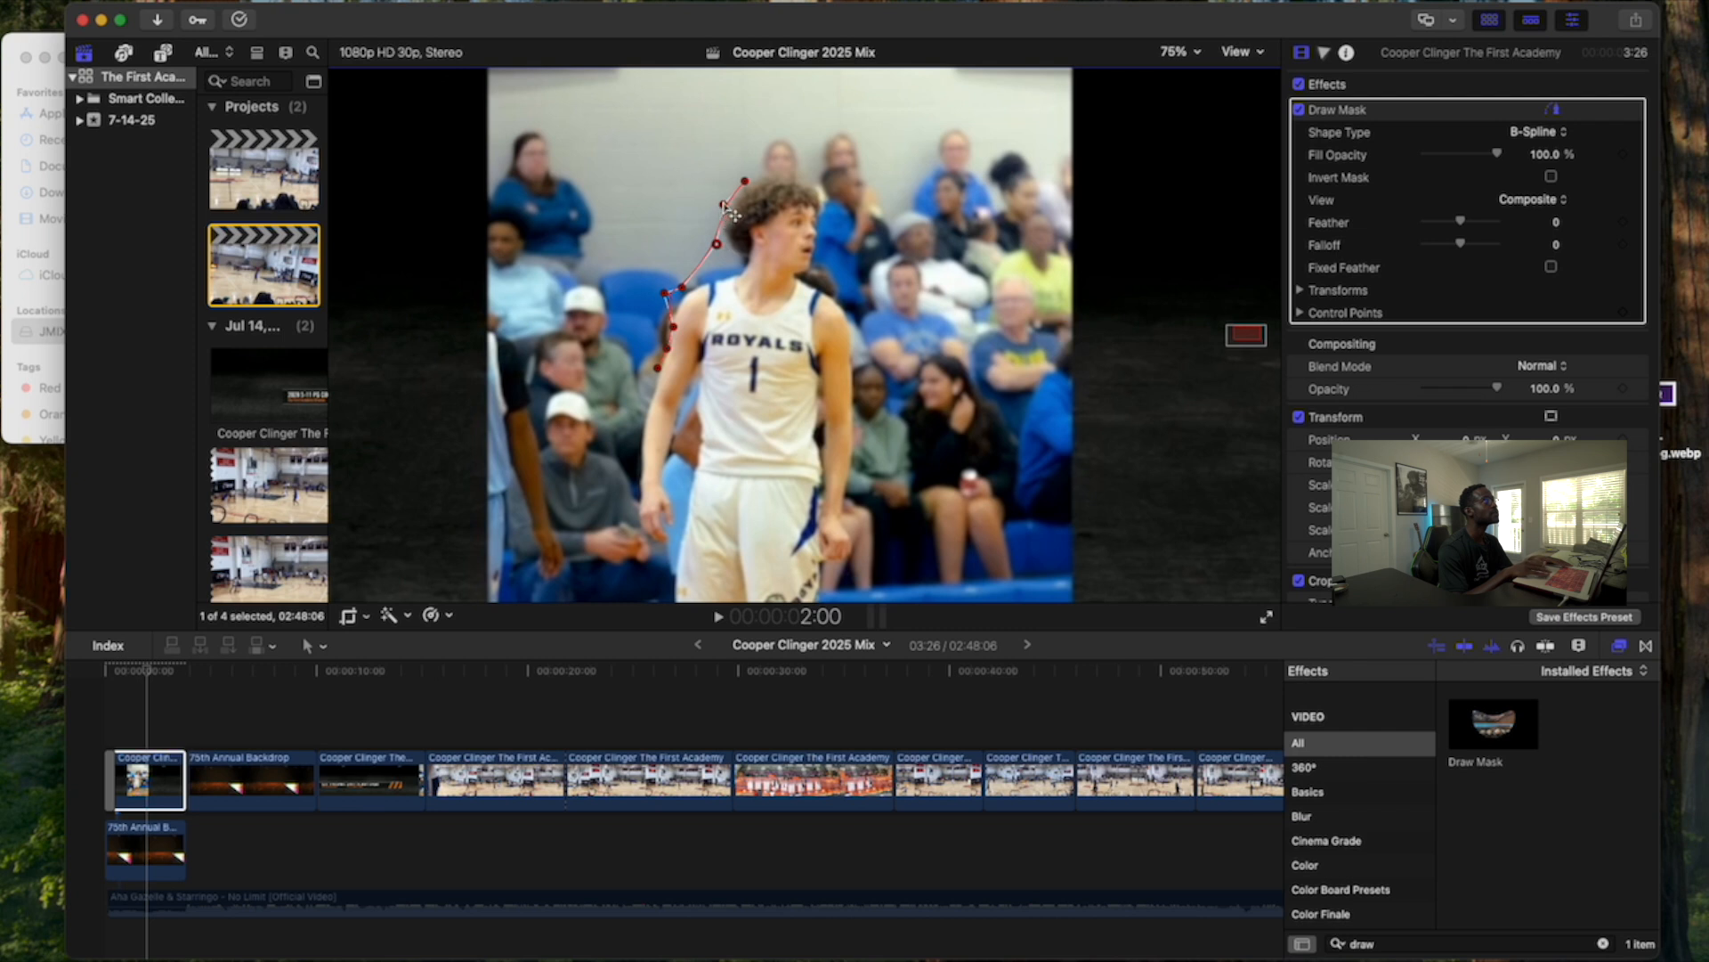
pyautogui.click(723, 205)
pyautogui.moveTo(684, 288); pyautogui.dragTo(718, 241)
pyautogui.moveTo(665, 297); pyautogui.dragTo(731, 274)
pyautogui.moveTo(676, 329); pyautogui.dragTo(704, 283)
pyautogui.moveTo(668, 344); pyautogui.dragTo(673, 296)
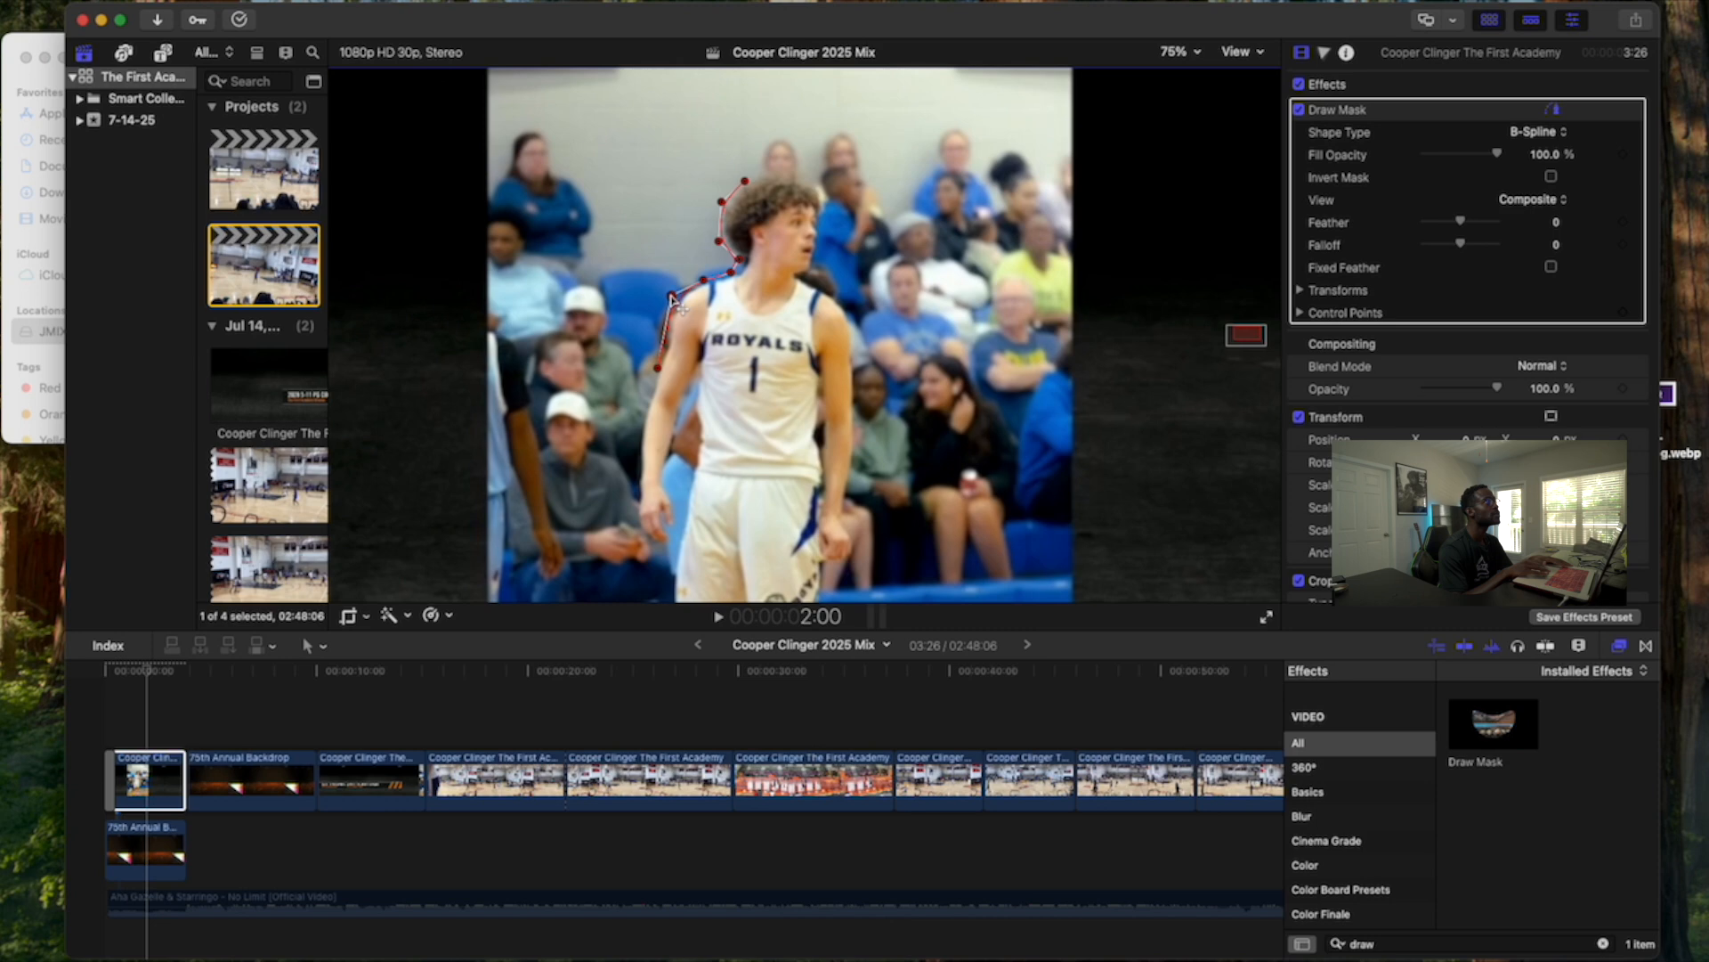
# Step: Continue the mask outline over the hair, past the neck and down the player's other shoulder and arm to the hand
pyautogui.click(659, 371)
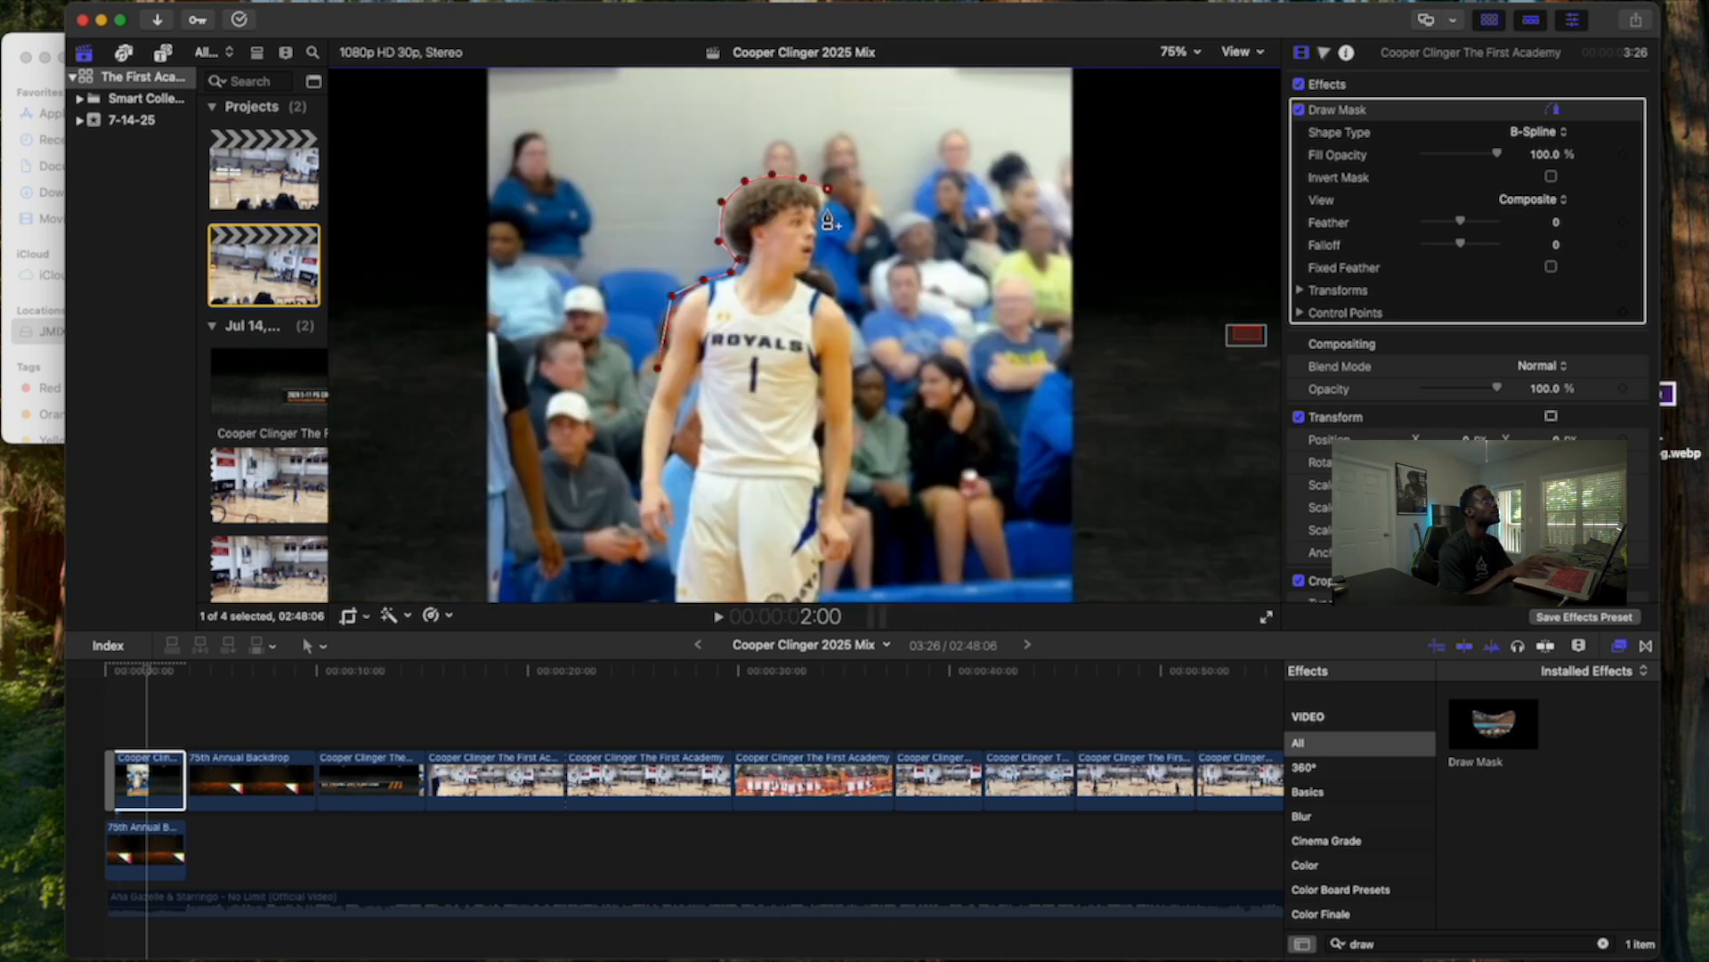
pyautogui.moveTo(806, 274); pyautogui.dragTo(804, 279)
pyautogui.click(842, 302)
pyautogui.click(855, 345)
pyautogui.click(856, 389)
pyautogui.click(852, 463)
pyautogui.click(847, 507)
pyautogui.click(853, 534)
pyautogui.click(825, 566)
# Step: Trace the mask from the hand down the outer edge of the shorts and leg to the shoe
pyautogui.moveTo(1239, 335); pyautogui.dragTo(1240, 341)
pyautogui.click(791, 371)
pyautogui.click(782, 397)
pyautogui.click(784, 429)
pyautogui.click(788, 451)
pyautogui.click(785, 483)
pyautogui.click(773, 523)
pyautogui.click(767, 555)
# Step: Trace the mask around the shoe and up the inner leg to the shorts, leaving the outline open
pyautogui.click(740, 595)
pyautogui.click(712, 597)
pyautogui.click(716, 580)
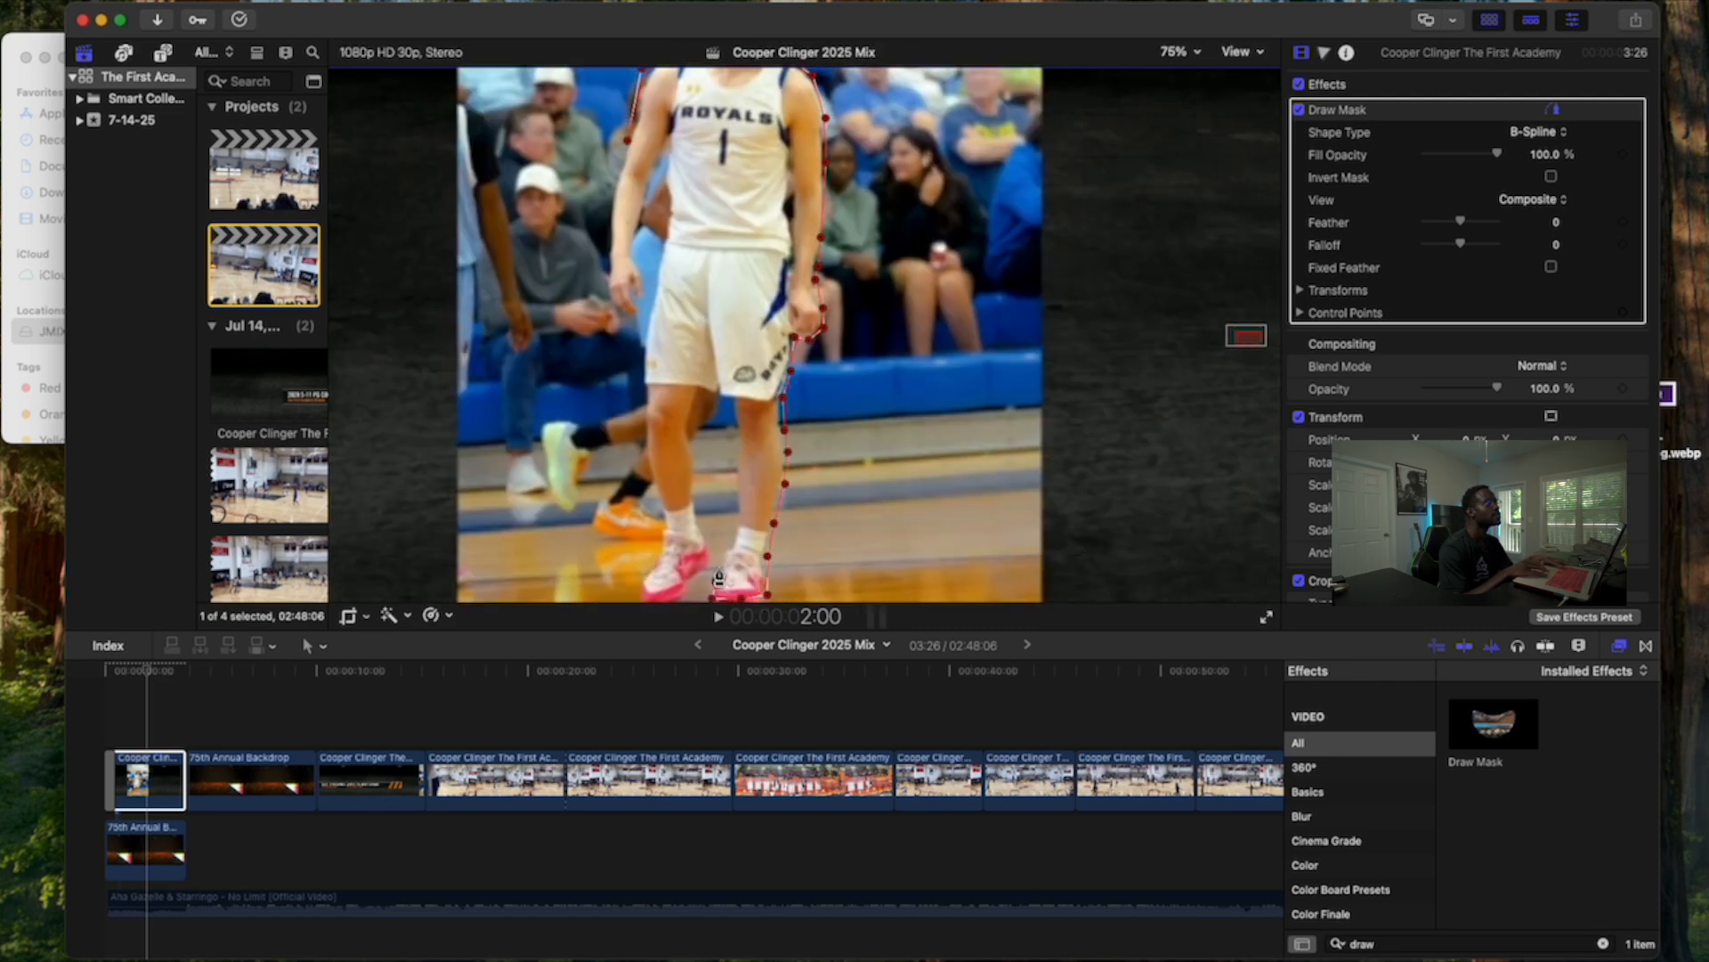
pyautogui.click(725, 555)
pyautogui.moveTo(739, 532); pyautogui.dragTo(738, 505)
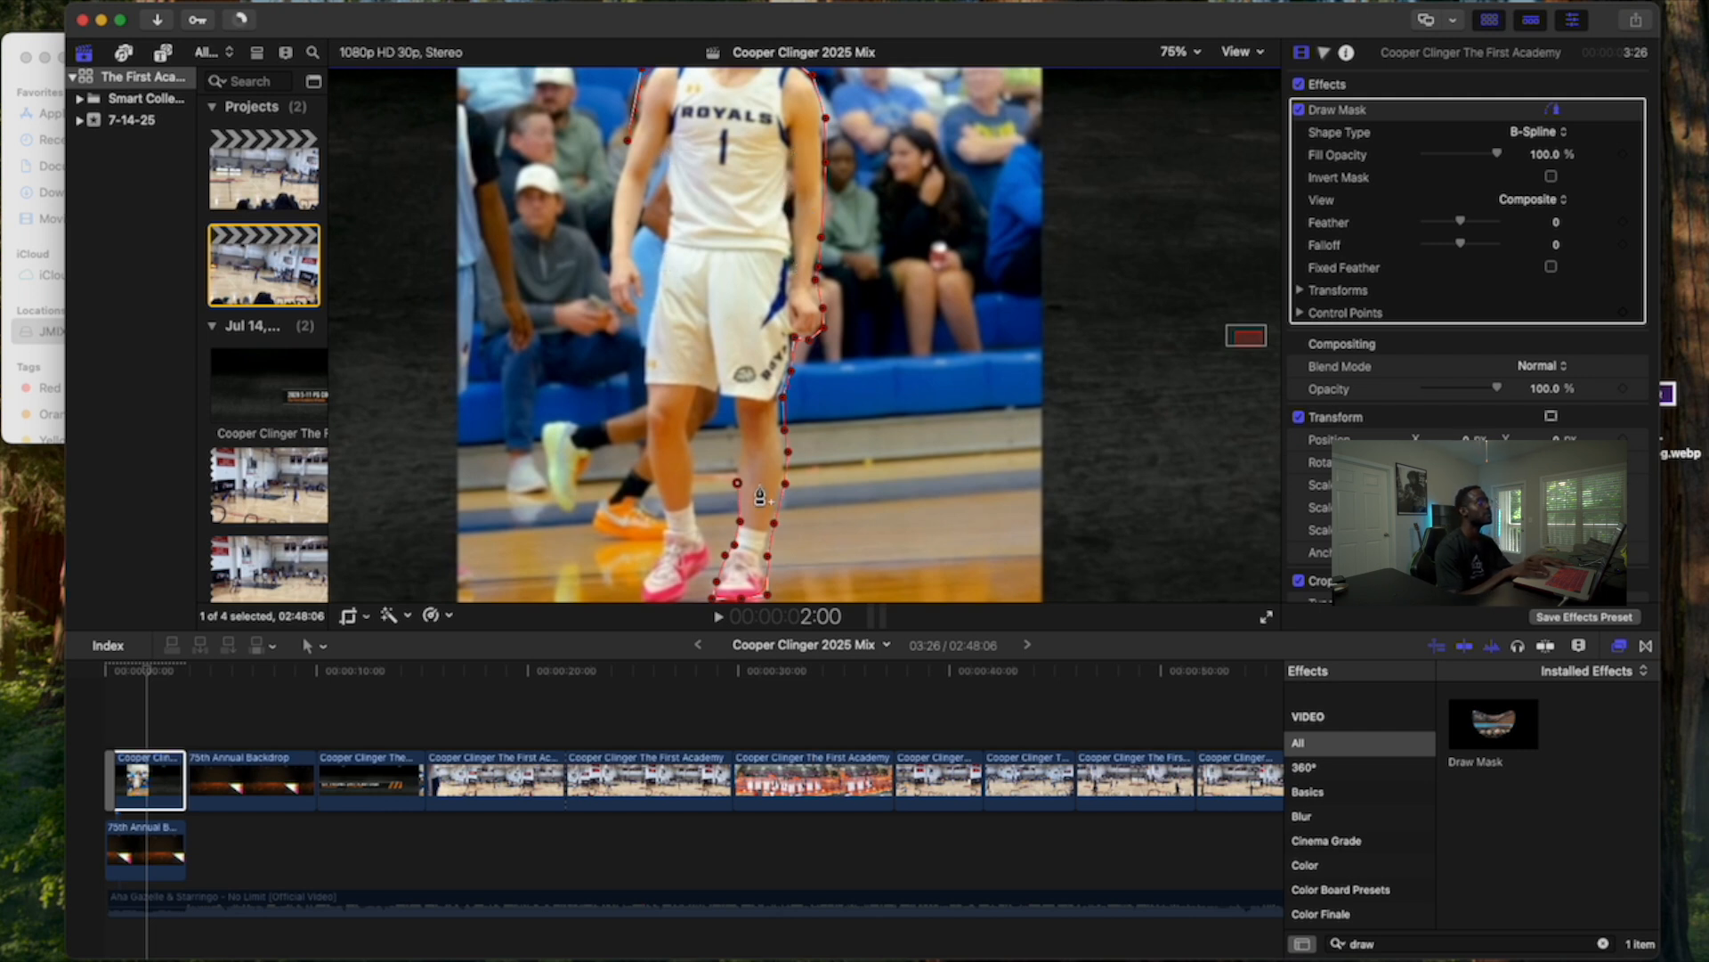
pyautogui.click(737, 453)
pyautogui.click(628, 153)
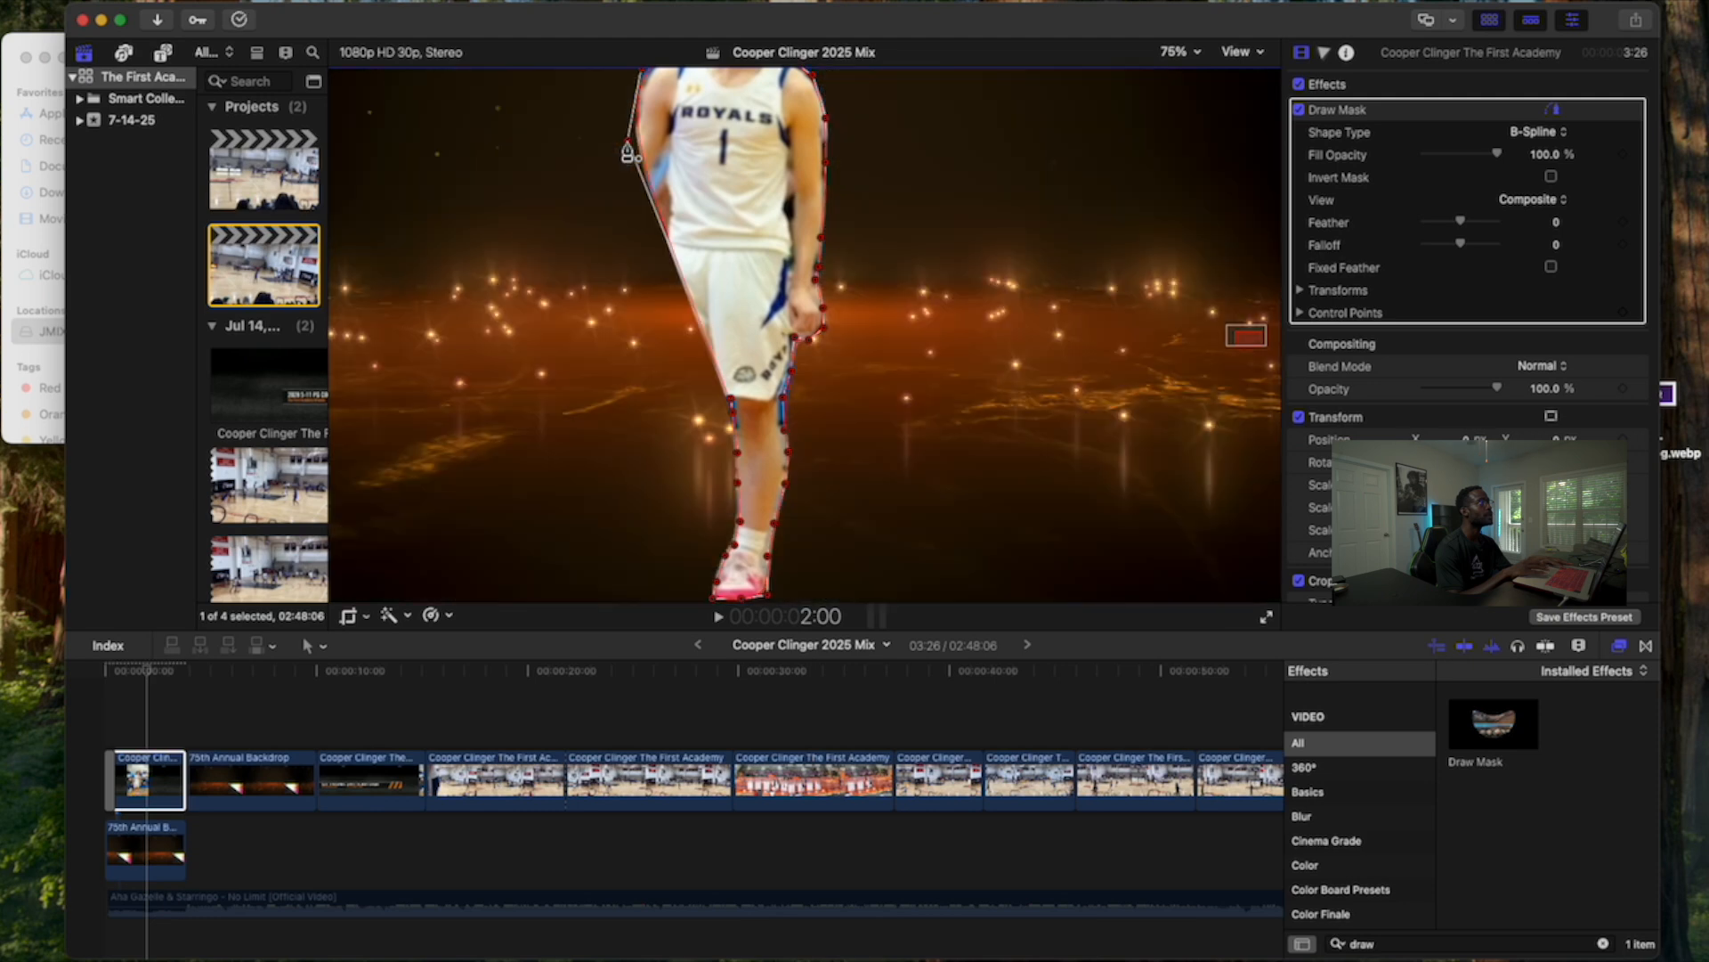
pyautogui.press('super+z')
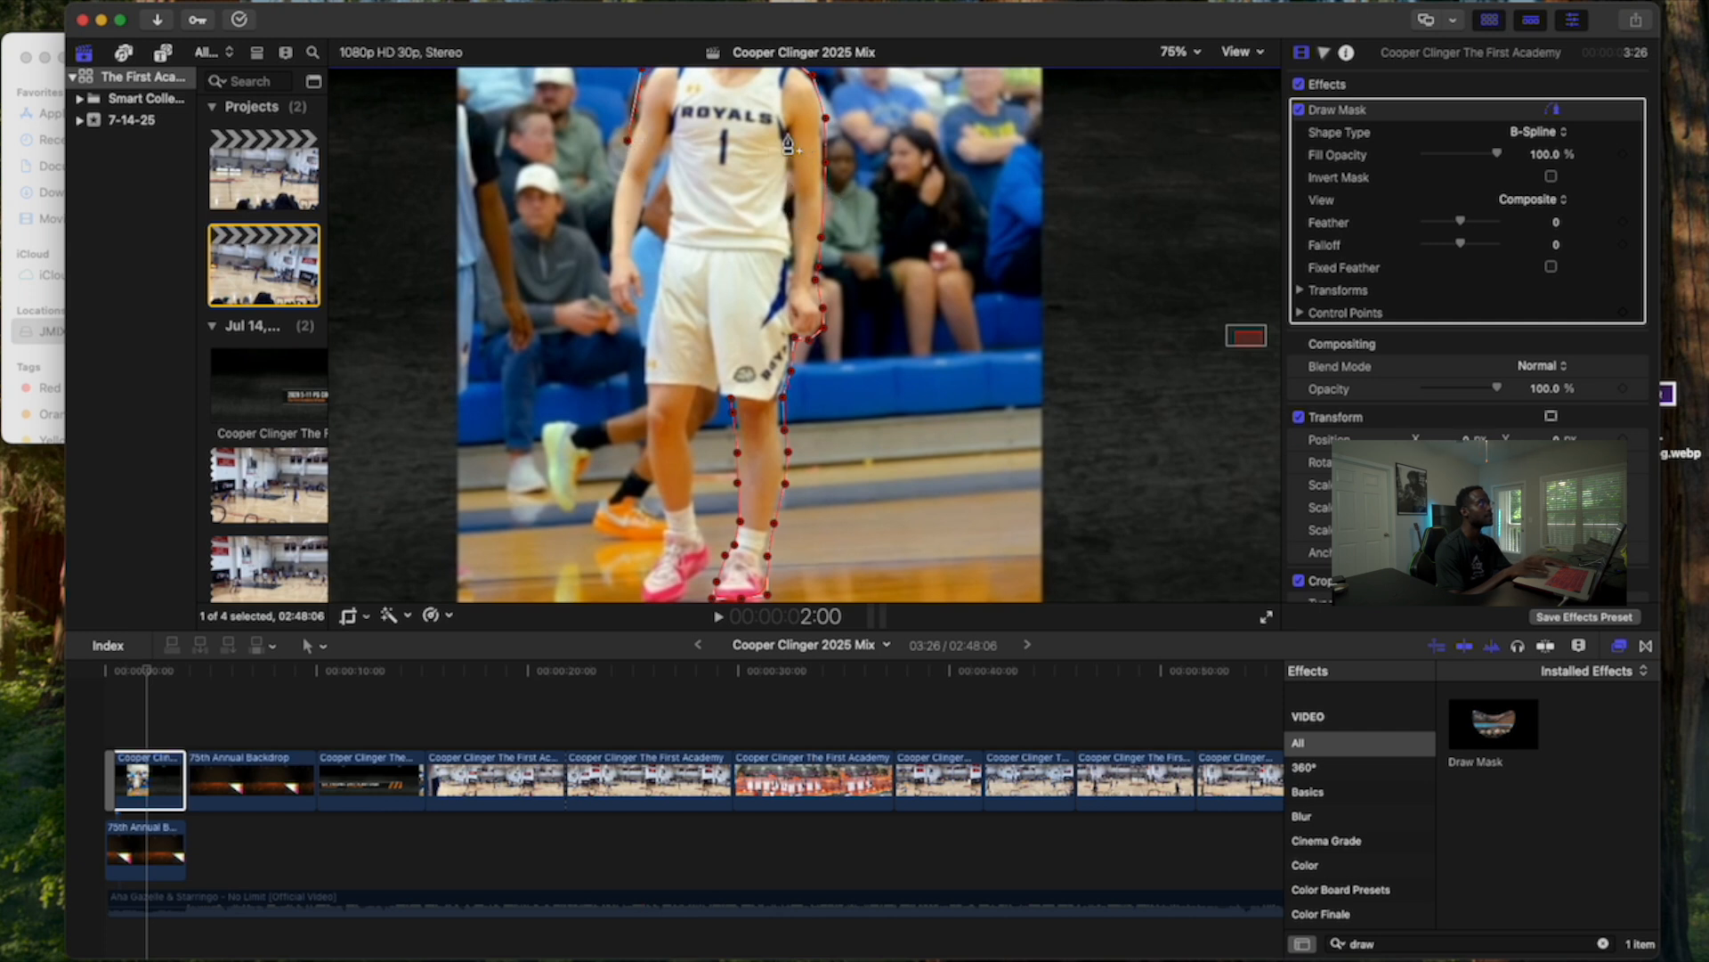
# Step: Trace the mask down the inner edge of the player's second leg and around its shoe
pyautogui.click(703, 391)
pyautogui.click(691, 416)
pyautogui.click(696, 456)
pyautogui.click(695, 494)
pyautogui.click(702, 526)
pyautogui.click(711, 557)
pyautogui.click(701, 577)
pyautogui.click(674, 595)
pyautogui.click(645, 569)
# Step: Trace the mask up the second leg's outer edge, the shorts and the side of the jersey towards the armpit
pyautogui.click(660, 517)
pyautogui.click(642, 436)
pyautogui.click(643, 385)
pyautogui.click(661, 244)
pyautogui.click(669, 203)
pyautogui.click(663, 177)
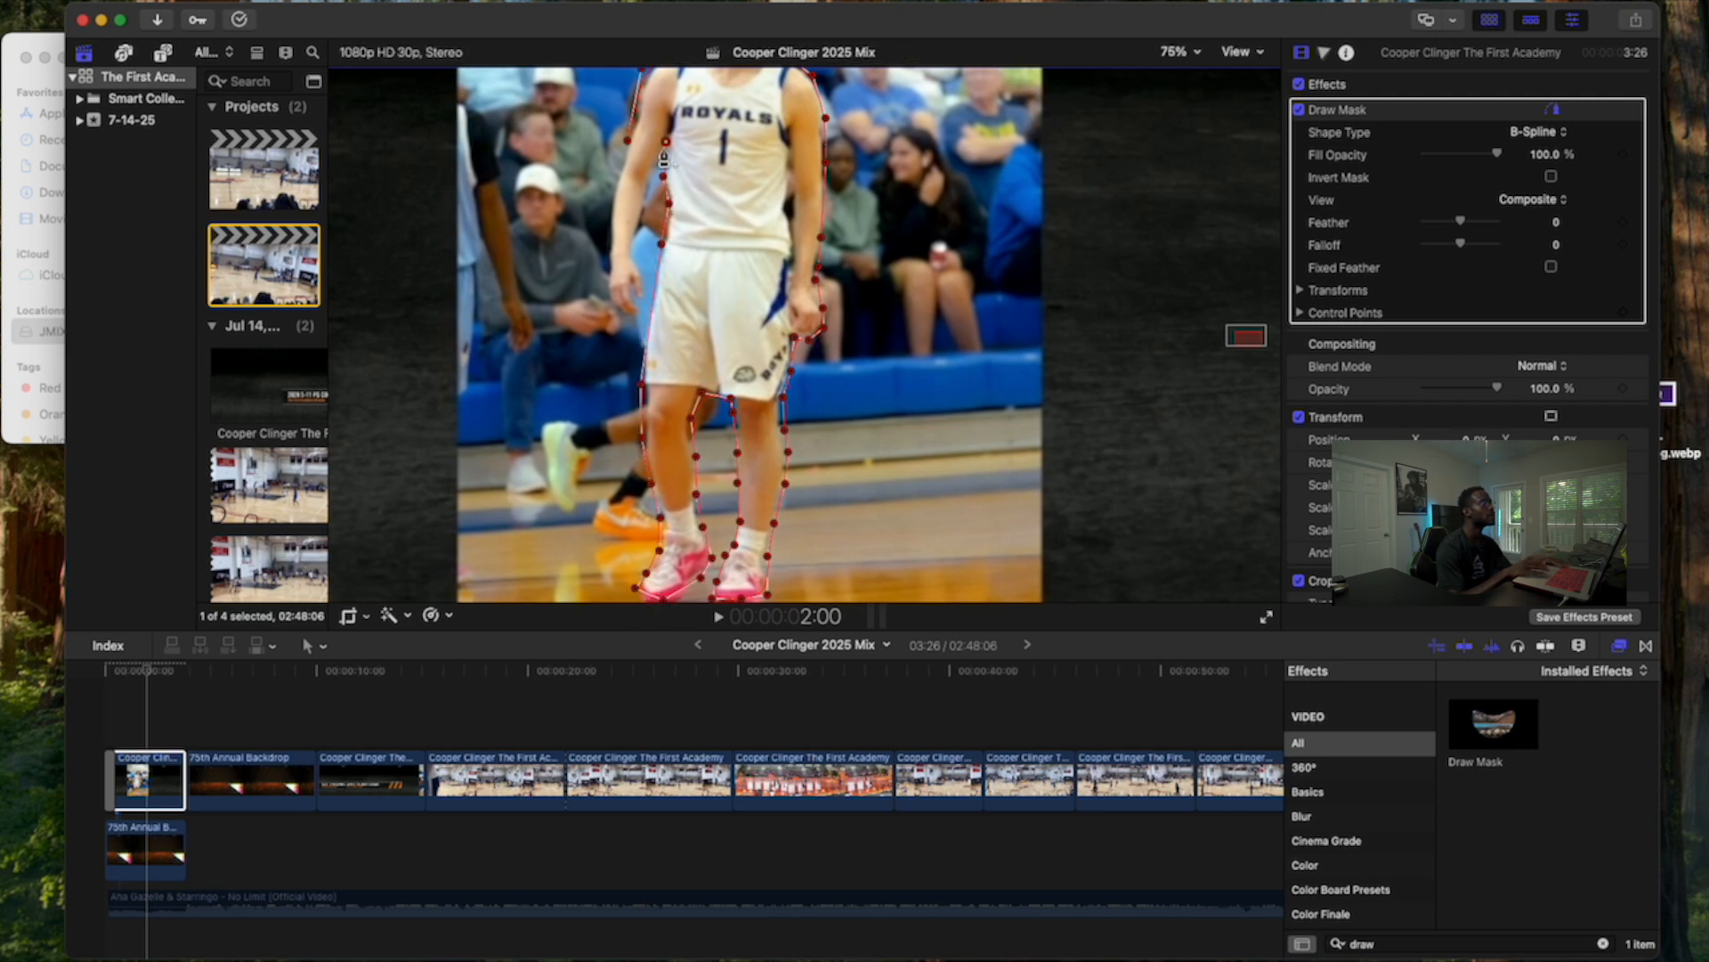
# Step: Trace the mask down the inner arm and around the hand, and close the outline at its starting point
pyautogui.click(1176, 51)
pyautogui.click(1193, 230)
pyautogui.click(1177, 52)
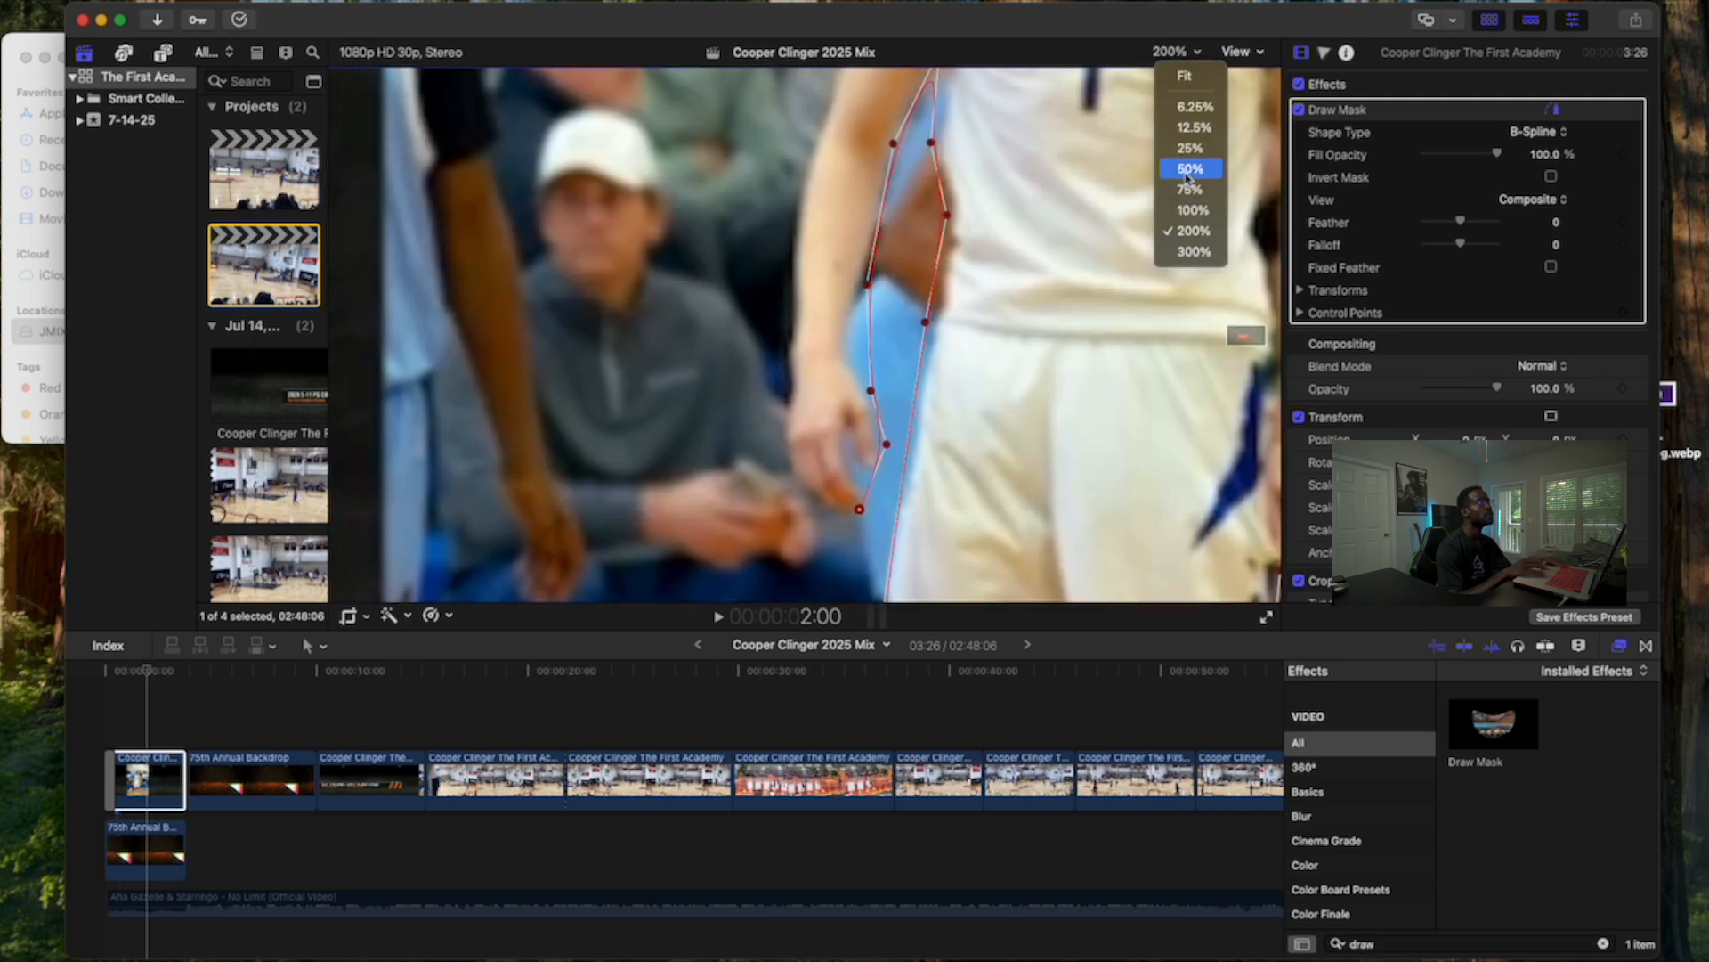
pyautogui.click(1189, 169)
pyautogui.press('super+equal')
pyautogui.click(671, 257)
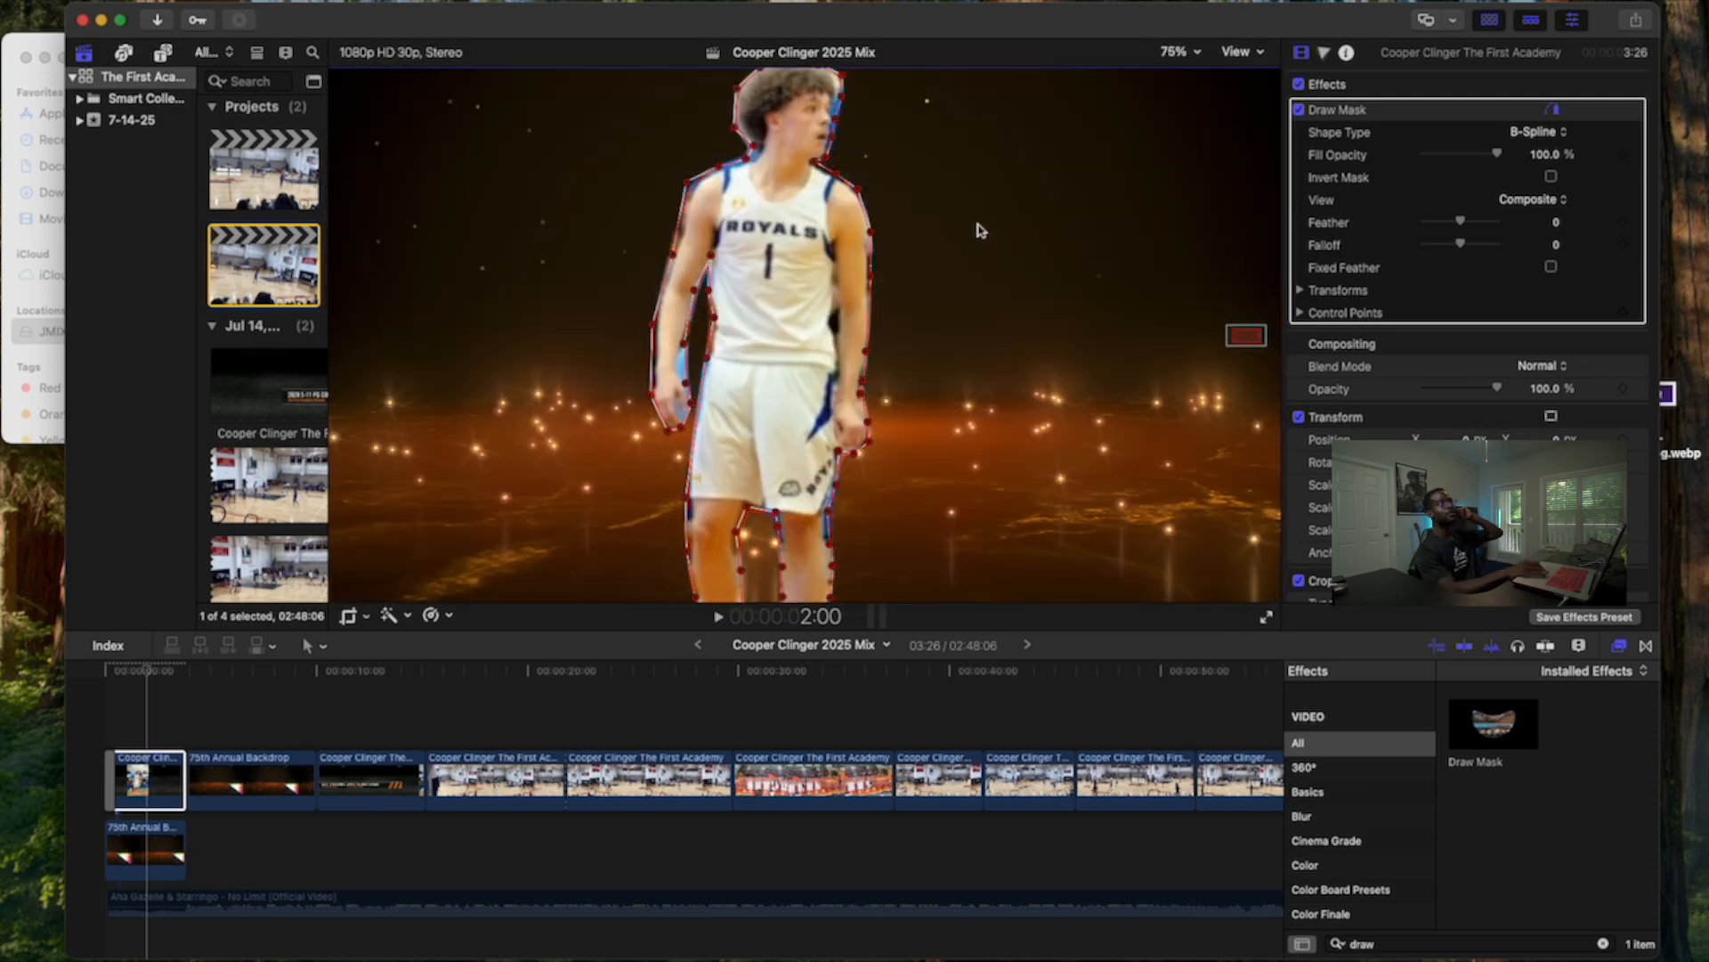
# Step: Check the cutout a little further into the clip and set the Draw Mask feather to 2.0
pyautogui.click(1177, 51)
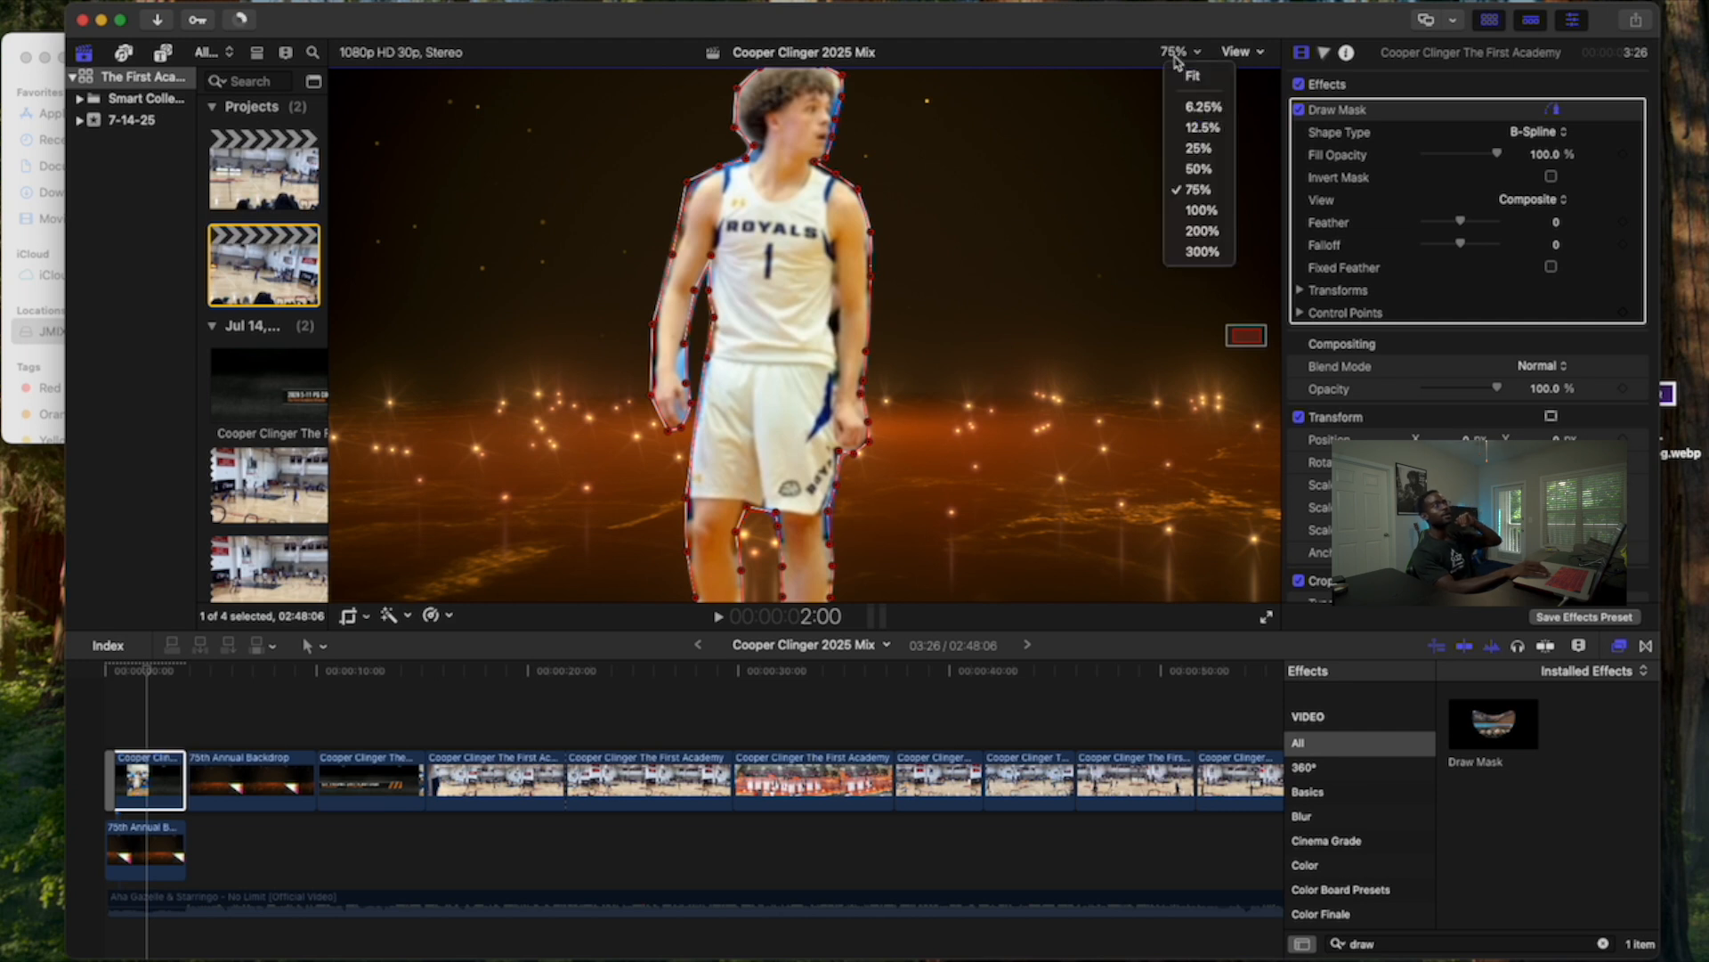
pyautogui.click(1199, 169)
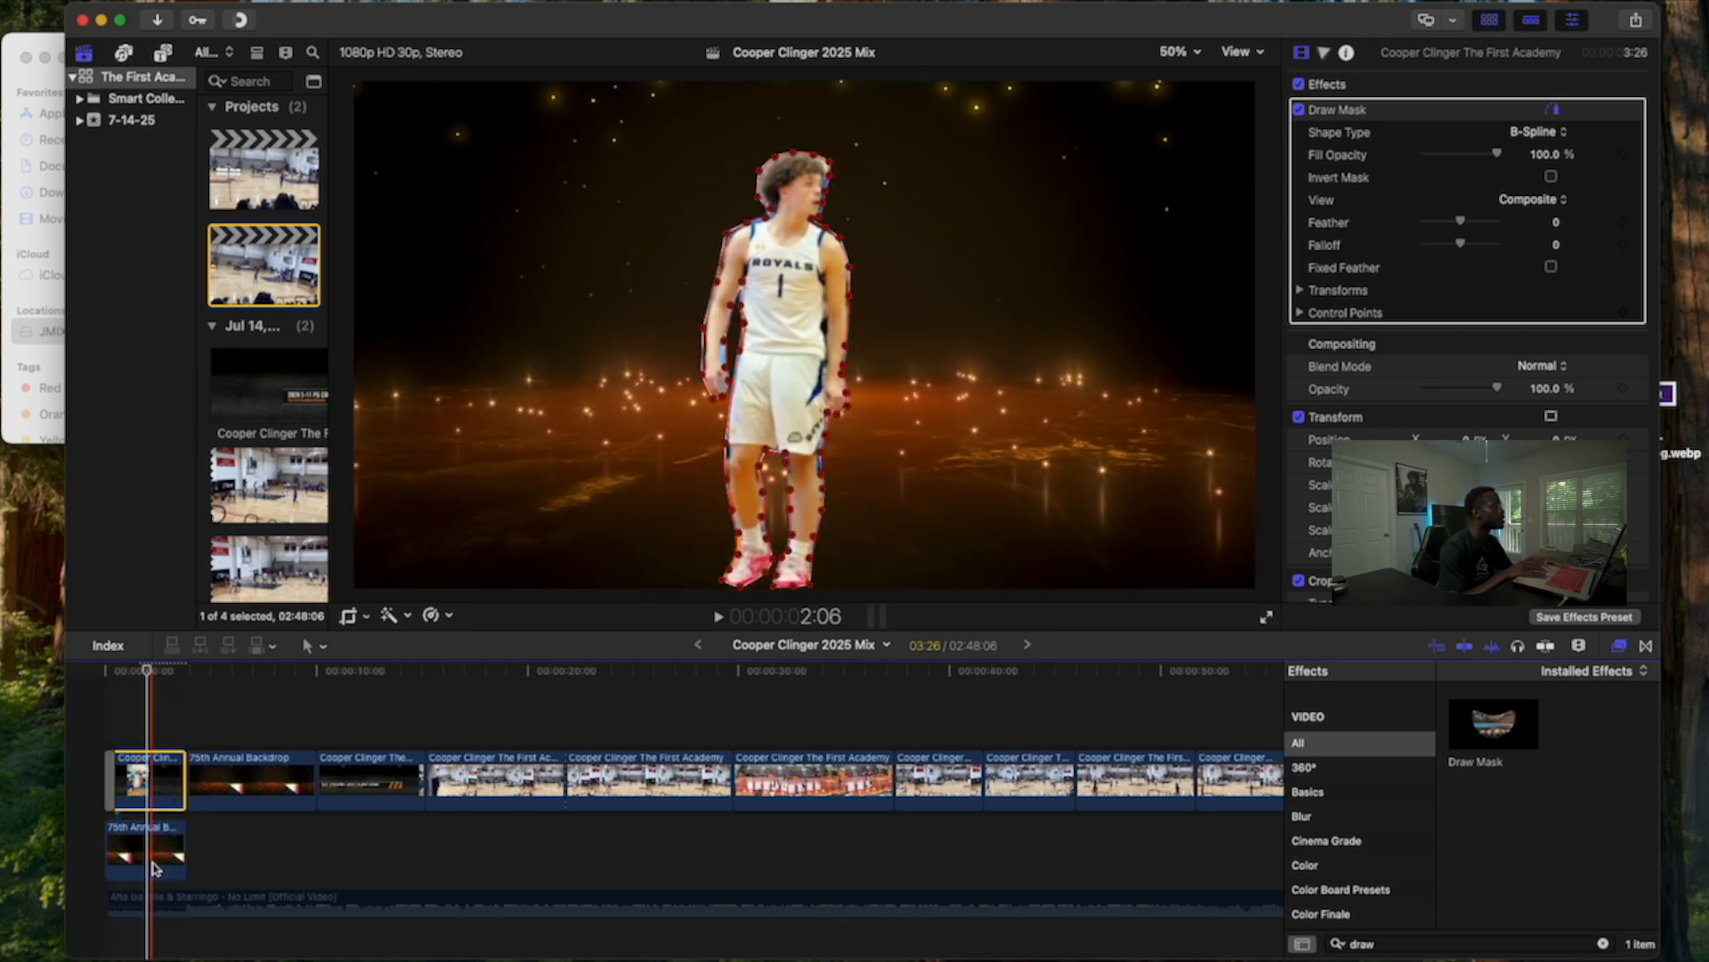
pyautogui.click(156, 782)
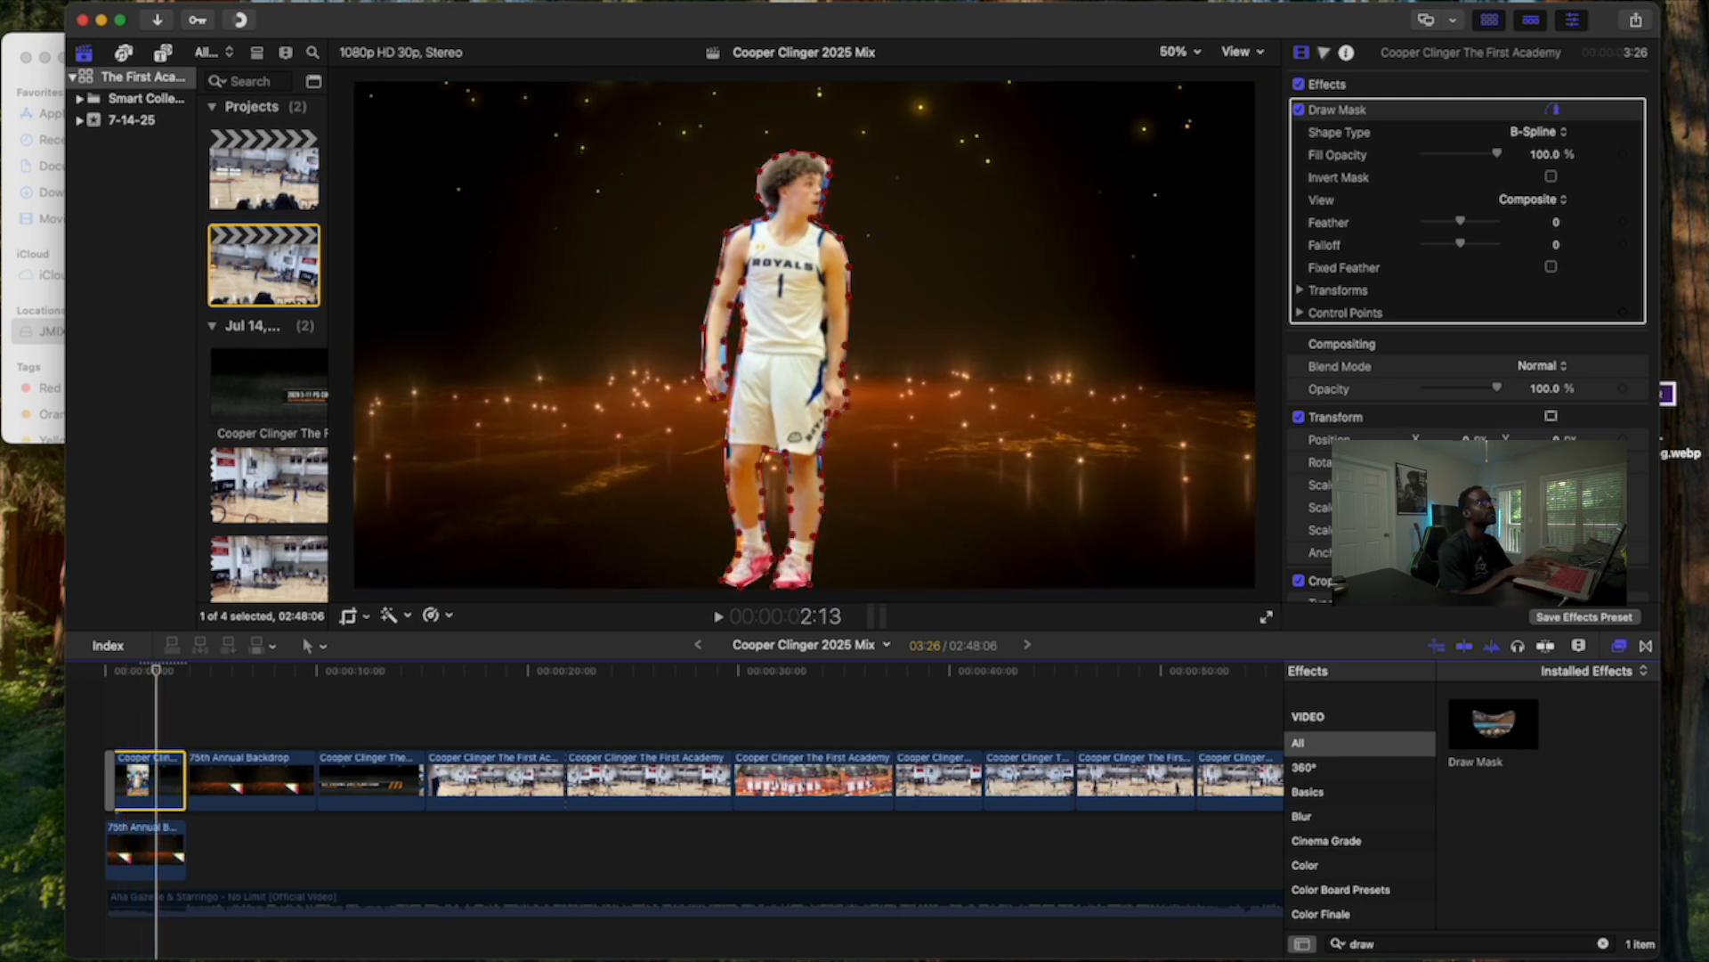
pyautogui.click(1177, 54)
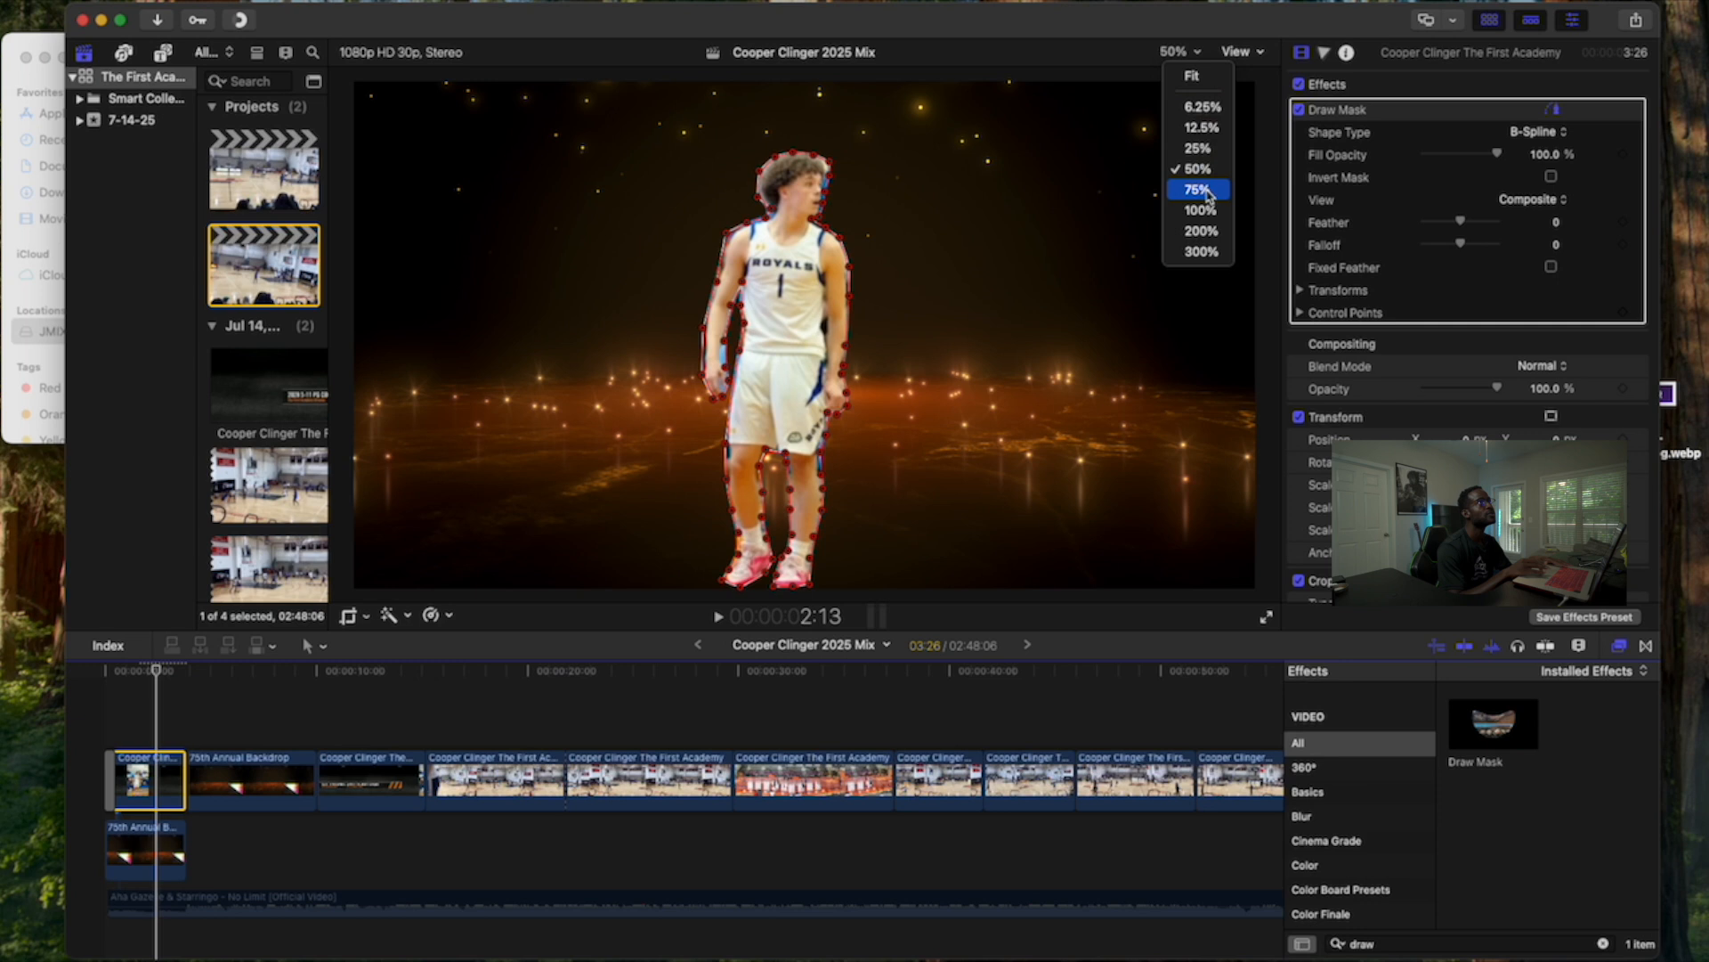
pyautogui.click(1211, 189)
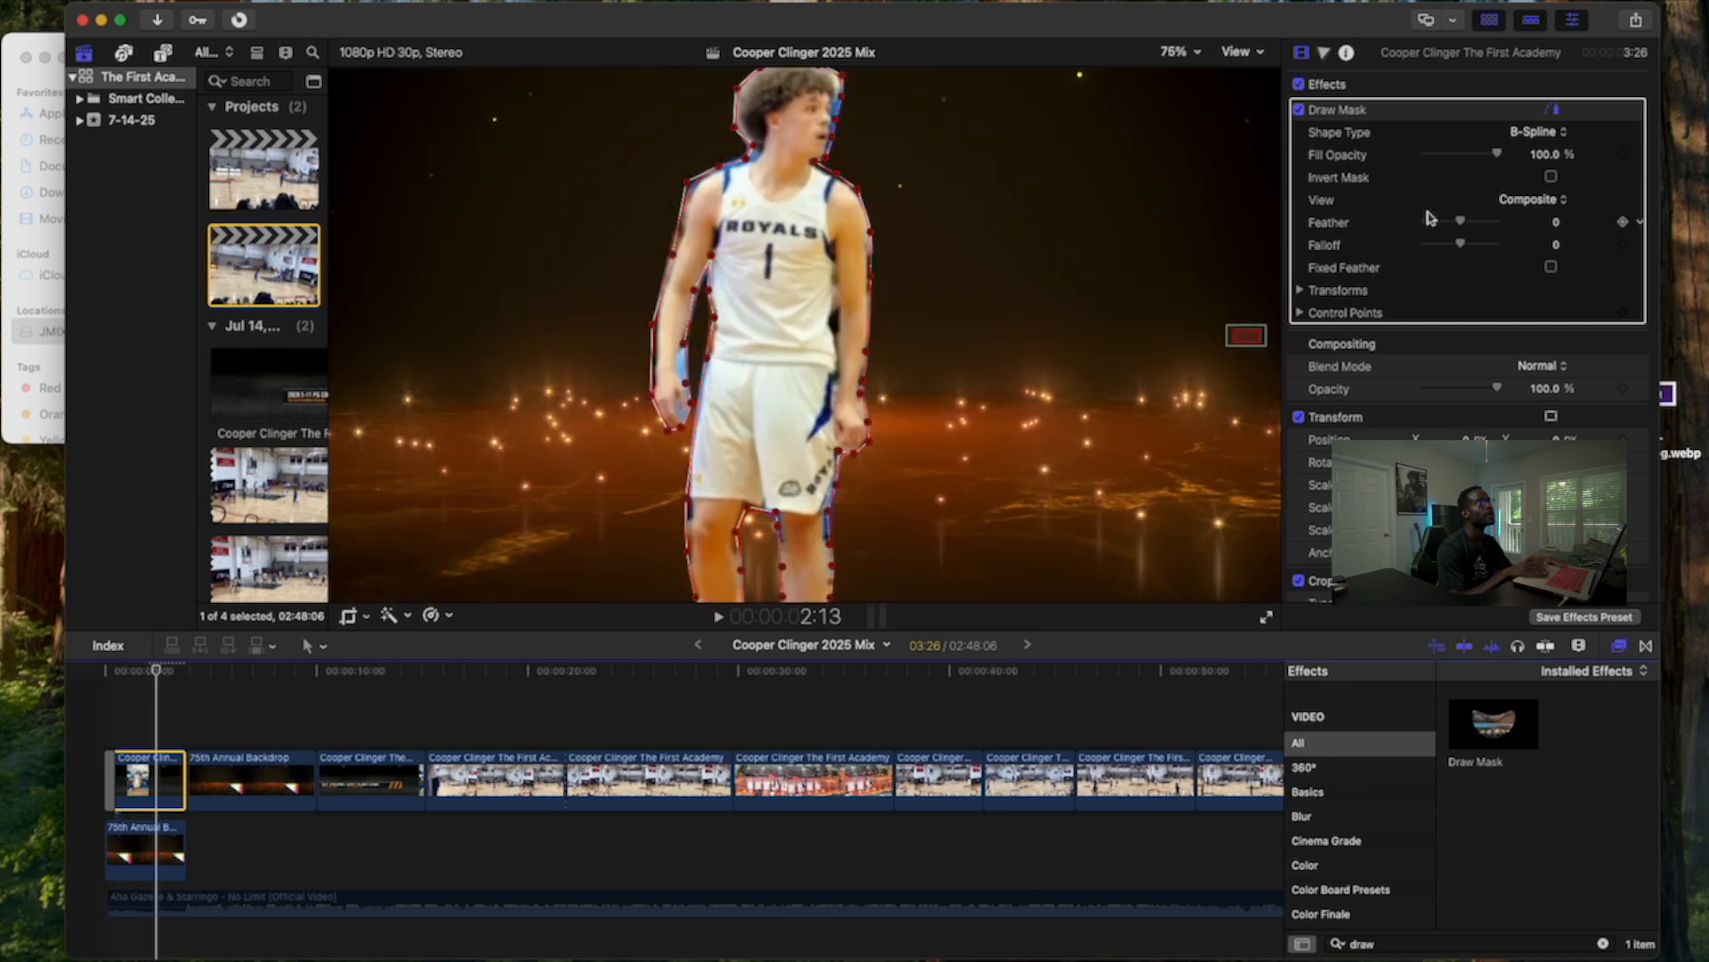
pyautogui.moveTo(1462, 226)
pyautogui.mouseDown()
pyautogui.moveTo(1485, 226)
pyautogui.moveTo(1463, 232)
pyautogui.mouseUp()
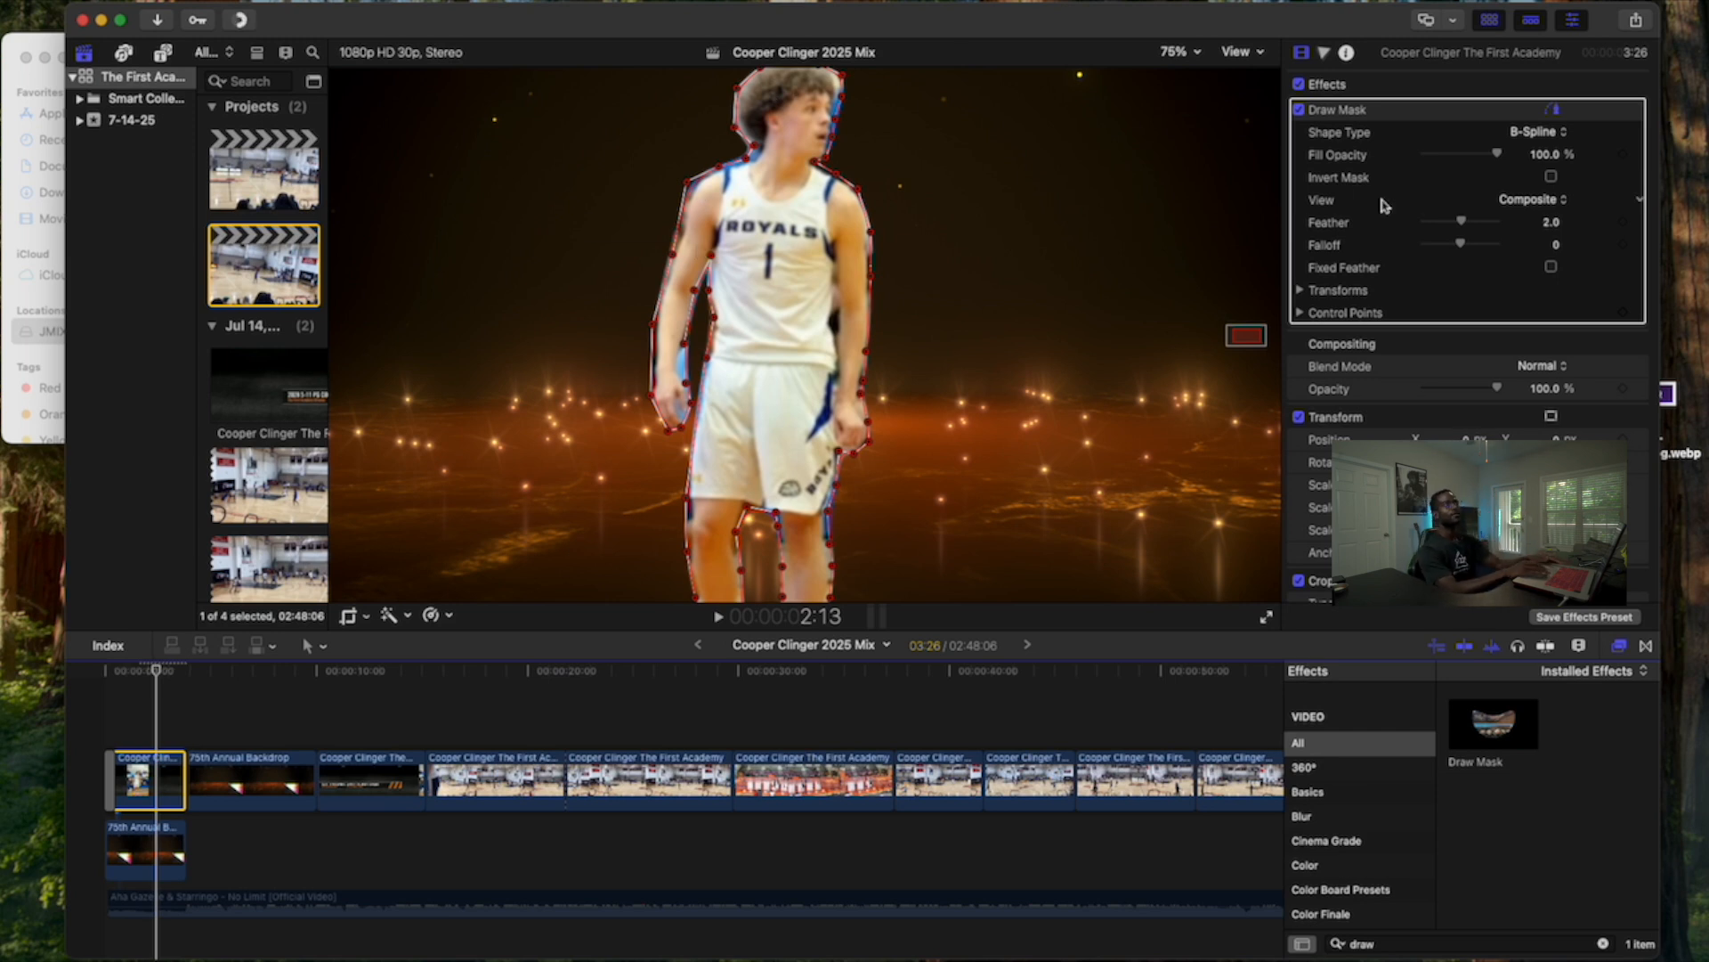
# Step: Try inverting the draw mask, view the whole frame at 50%, and turn the inversion off again
pyautogui.click(1551, 178)
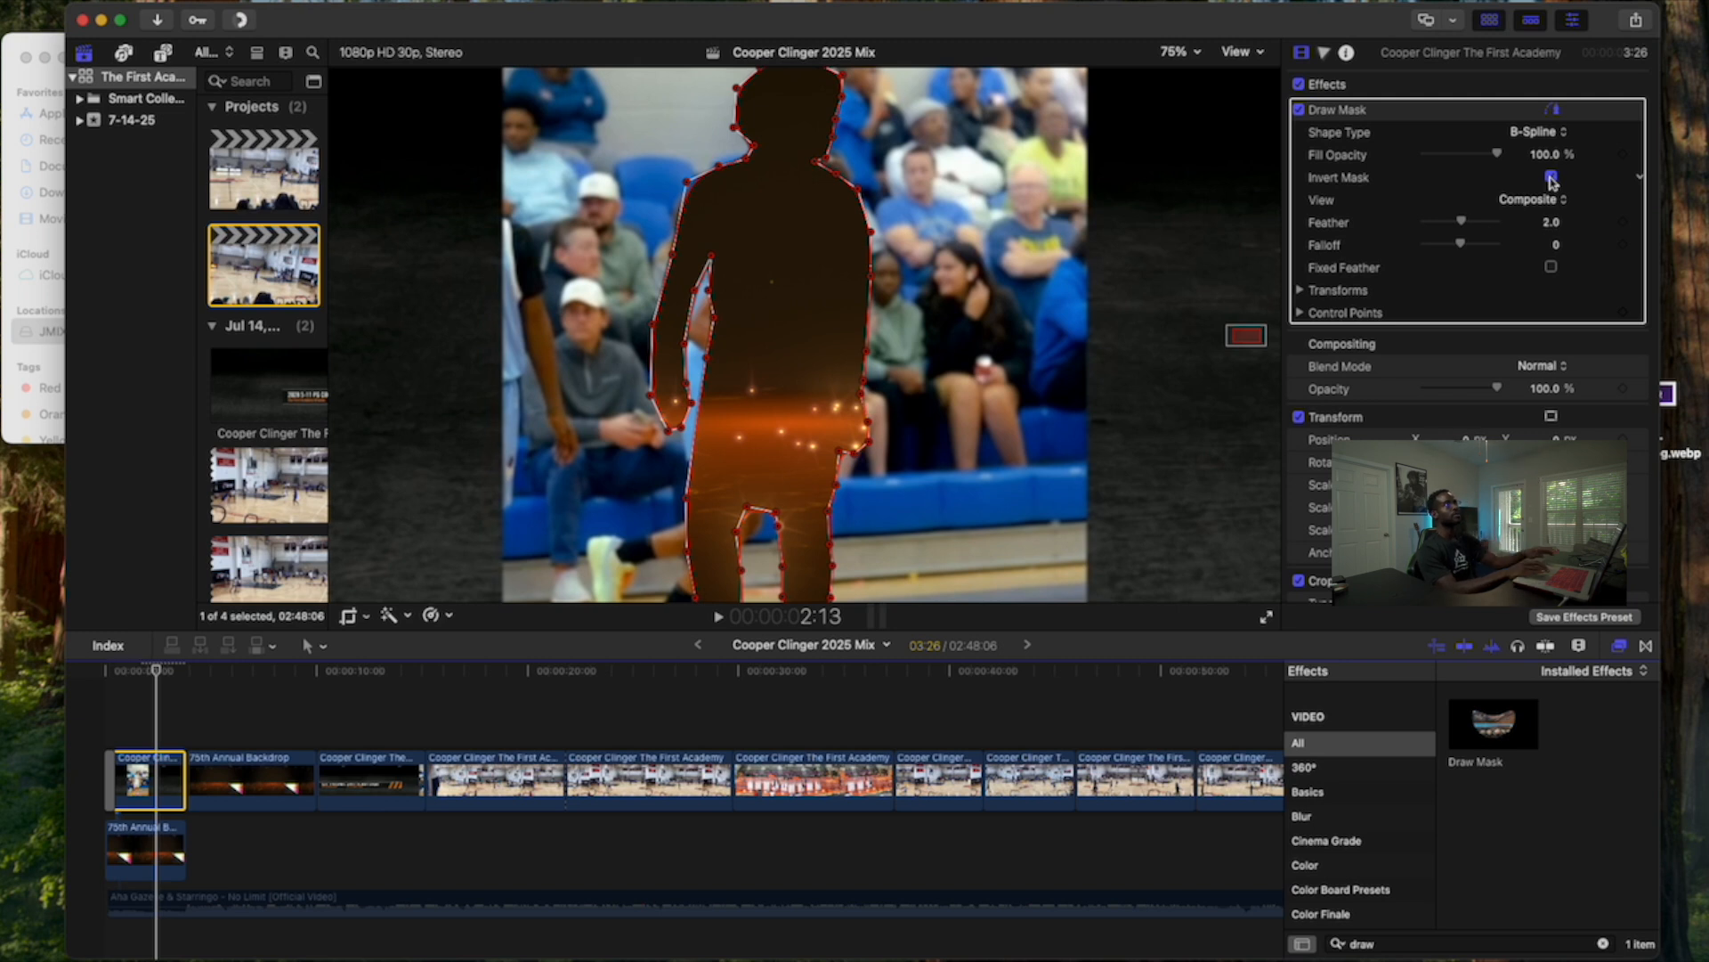
pyautogui.click(1171, 52)
pyautogui.click(1199, 168)
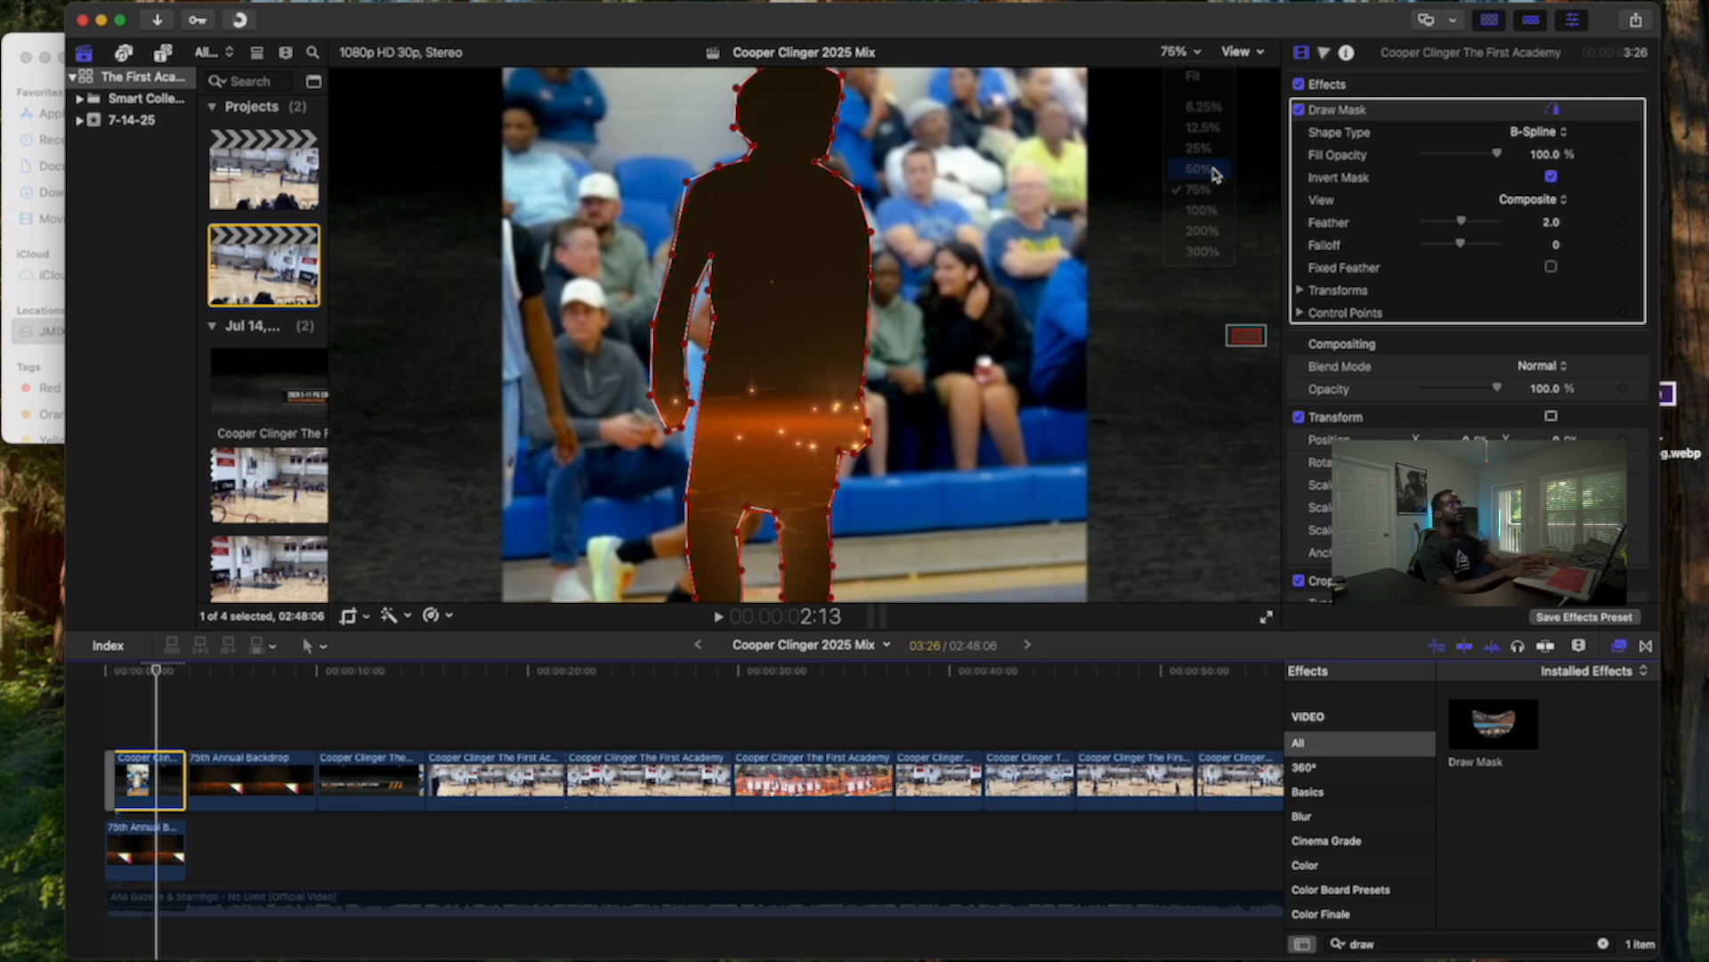
pyautogui.click(1551, 177)
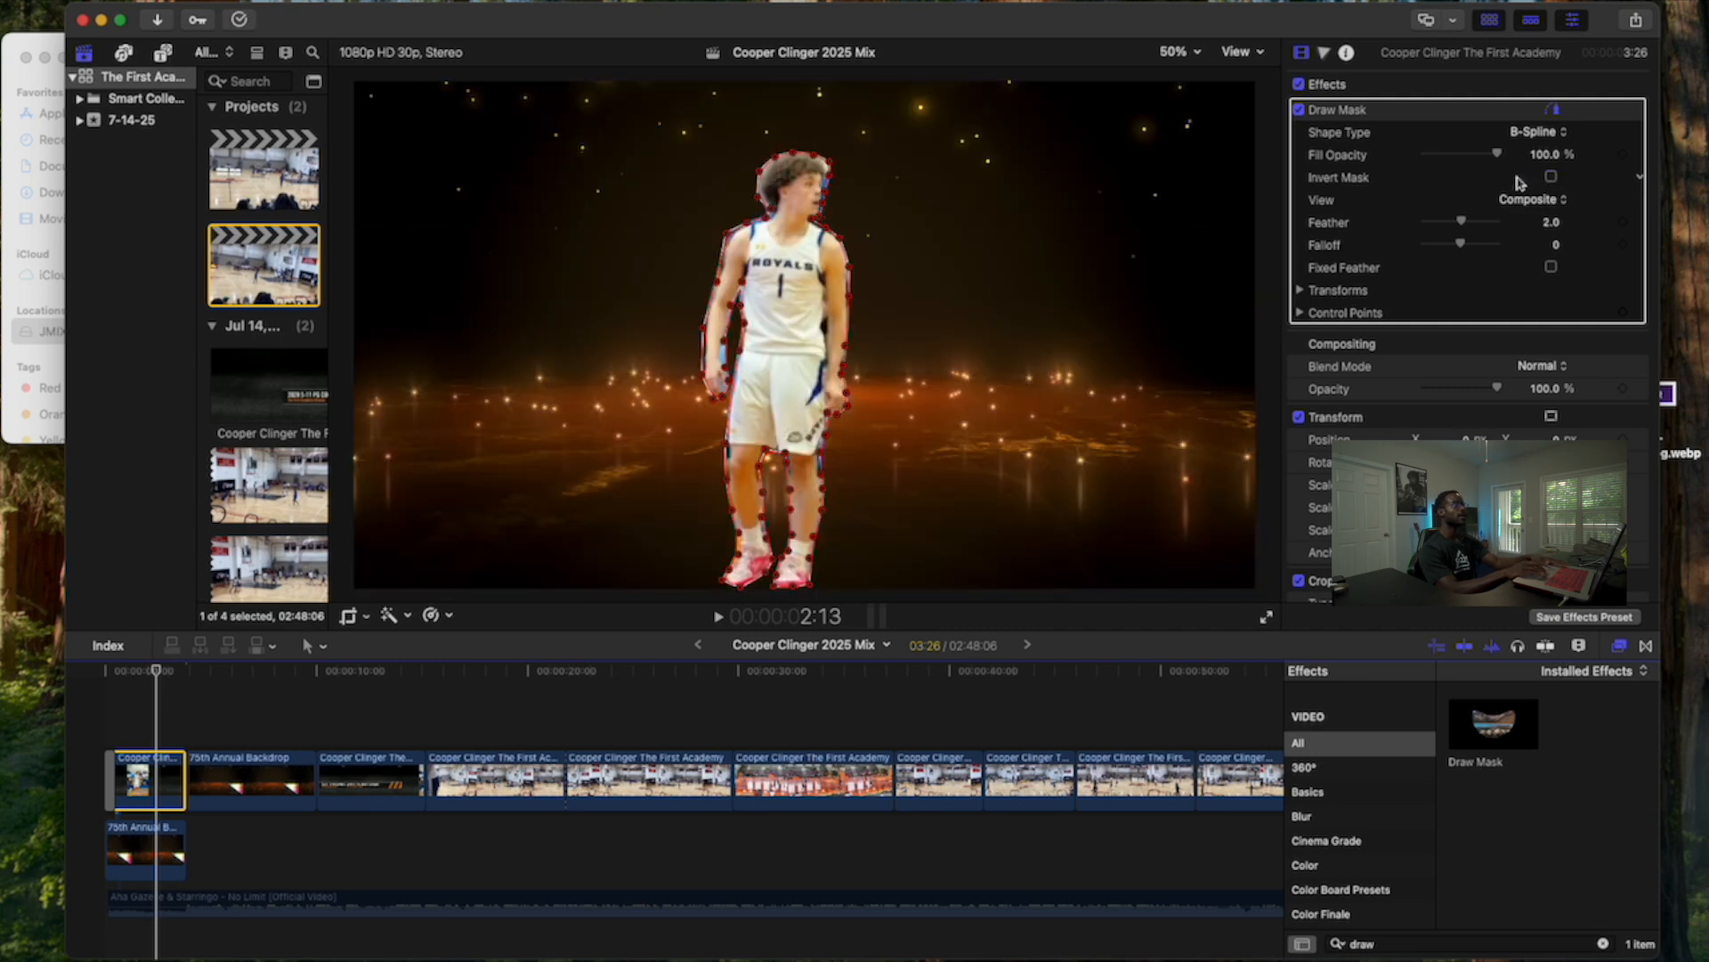
# Step: Deselect the player clip to inspect the cutout without its mask outline, and reselect the clip
pyautogui.click(250, 697)
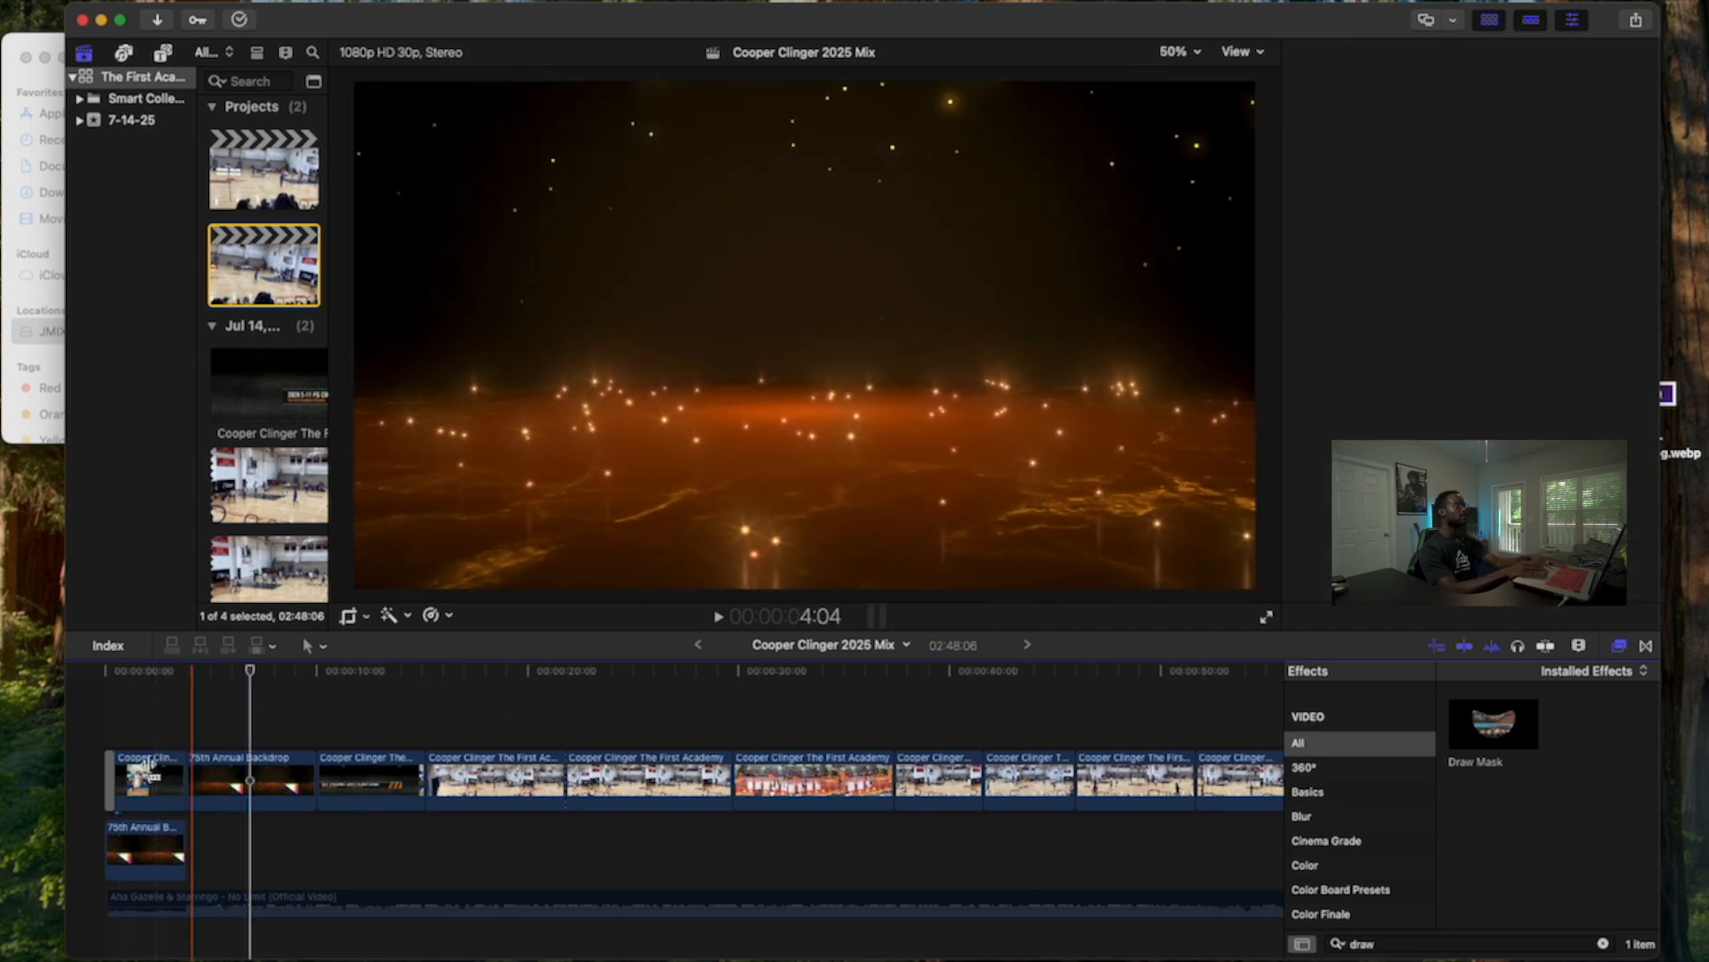
pyautogui.click(157, 764)
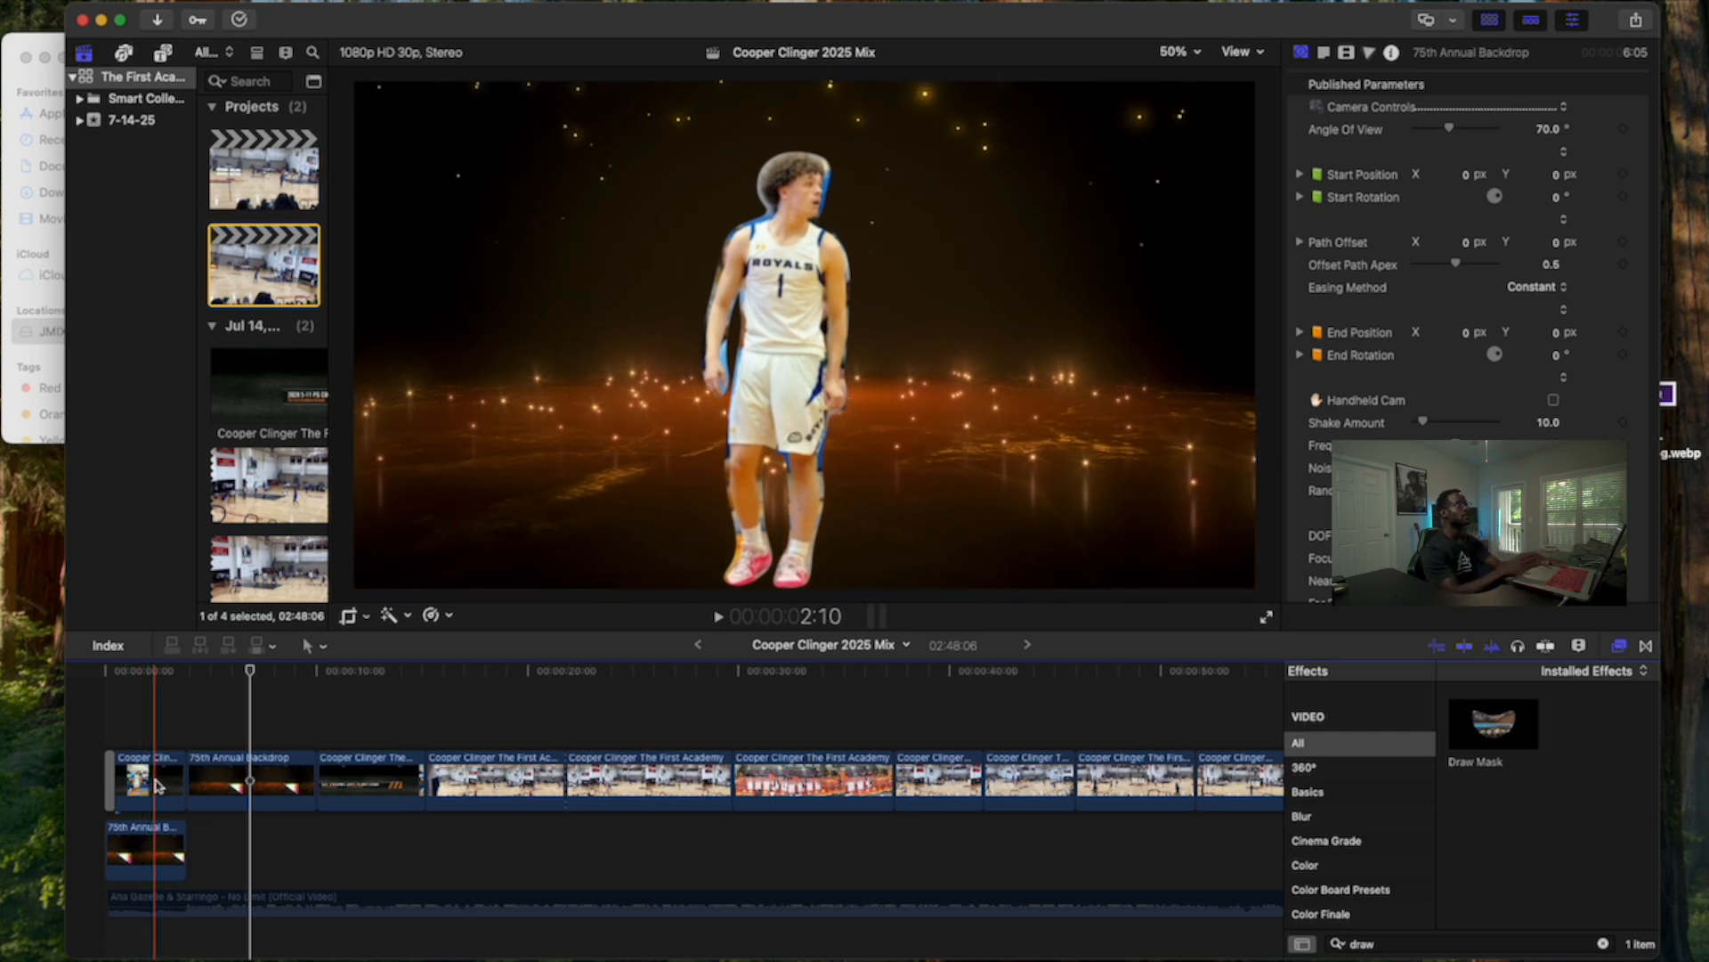
pyautogui.click(148, 783)
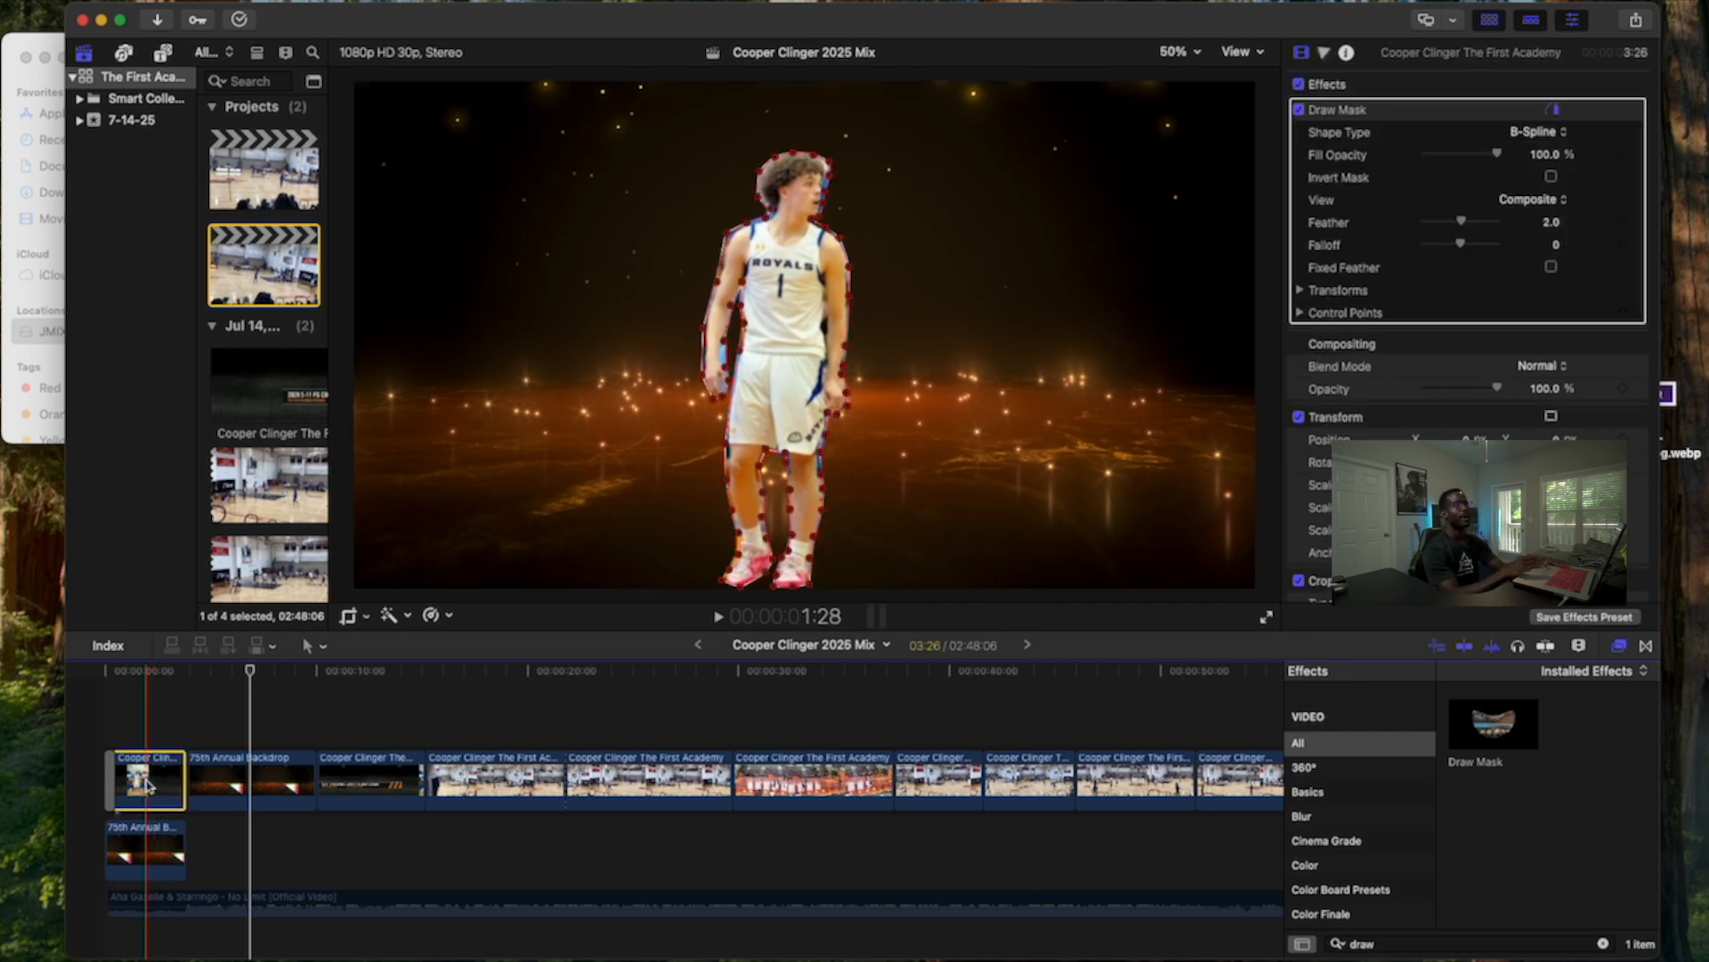